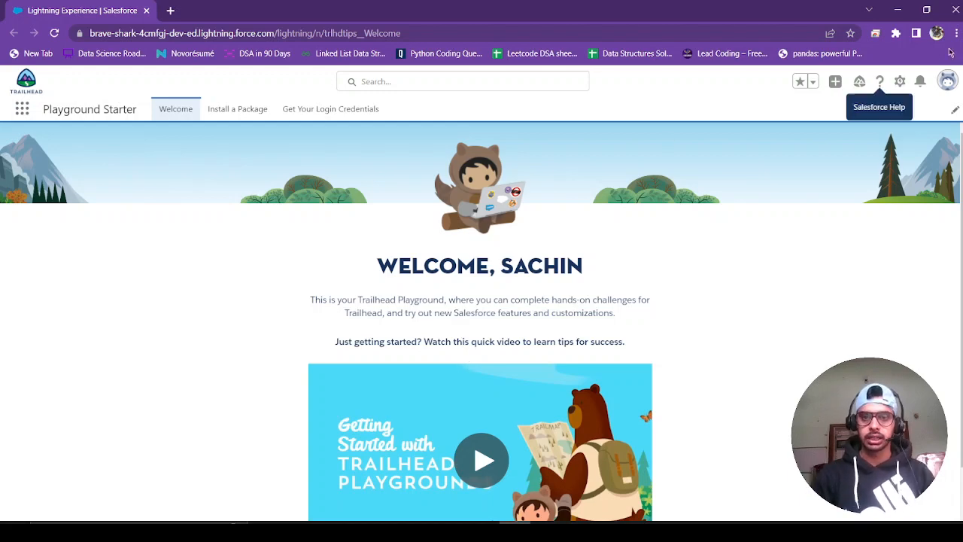
- Go to Setup, find and open the Reports page, and check the Created by Me and Recent report lists
left_click(901, 82)
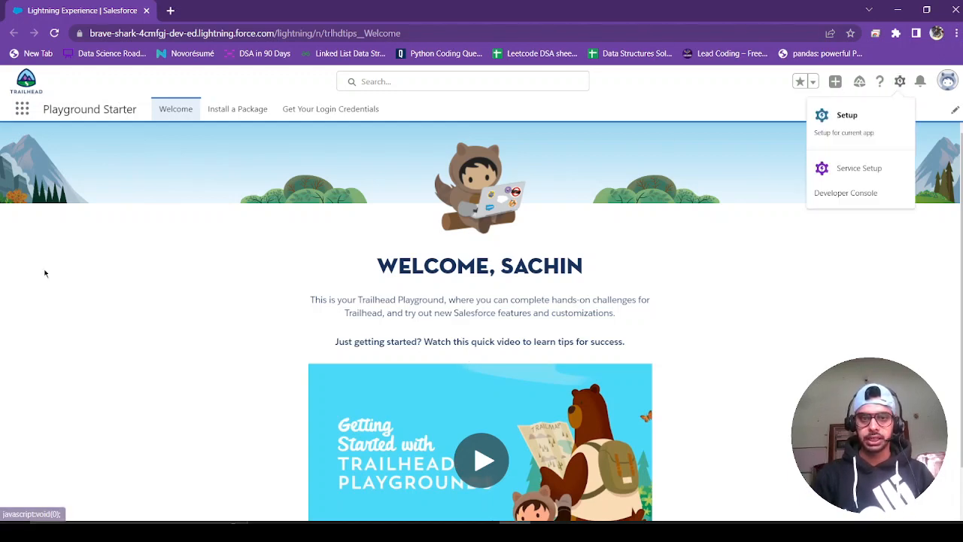
left_click(846, 115)
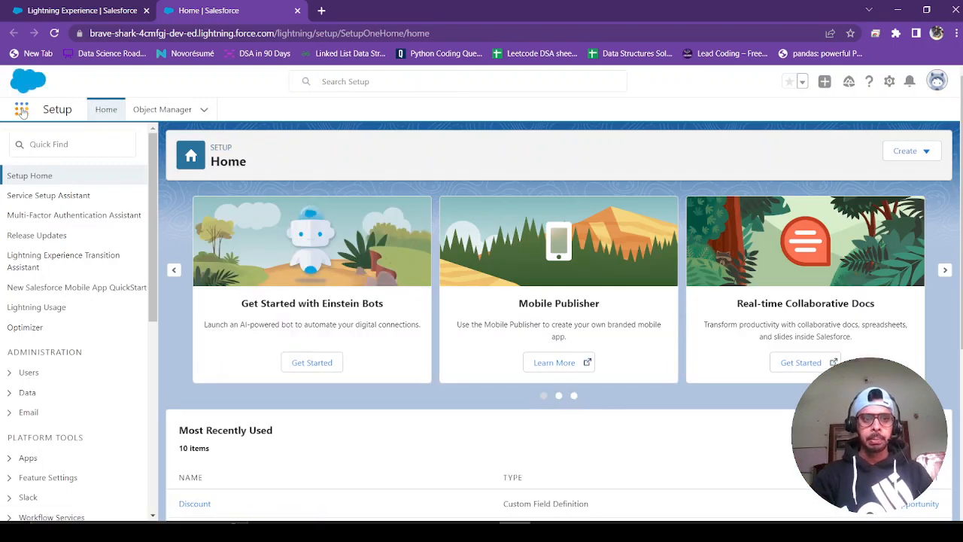
left_click(22, 111)
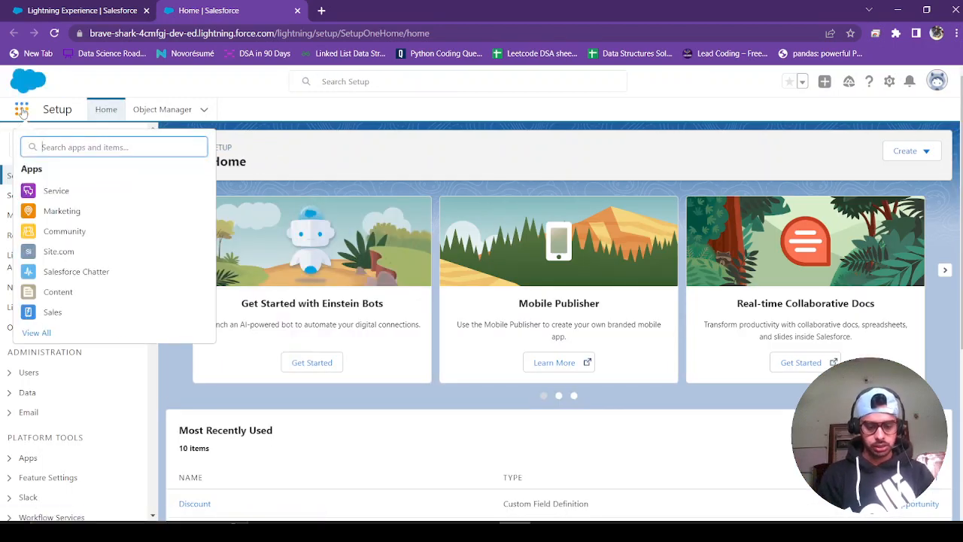
type("reports")
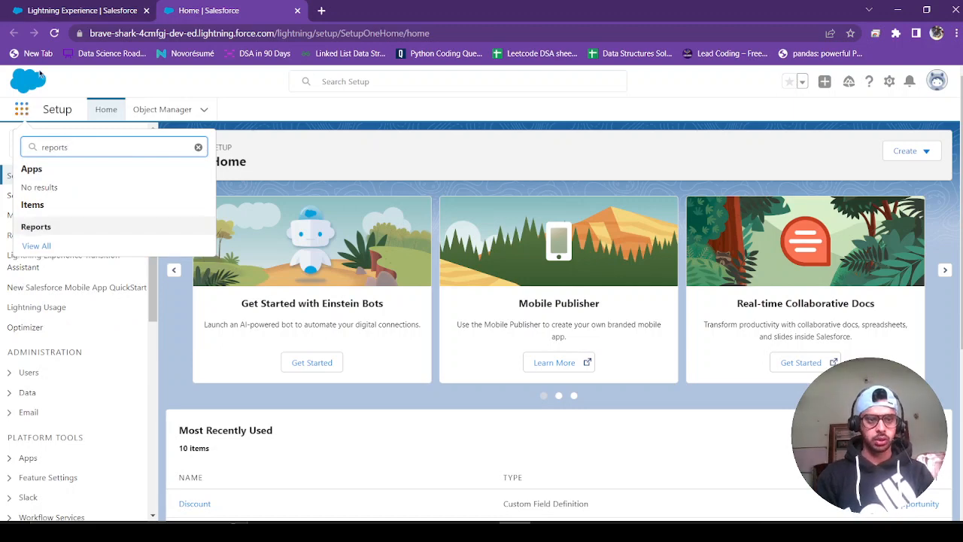
left_click(44, 227)
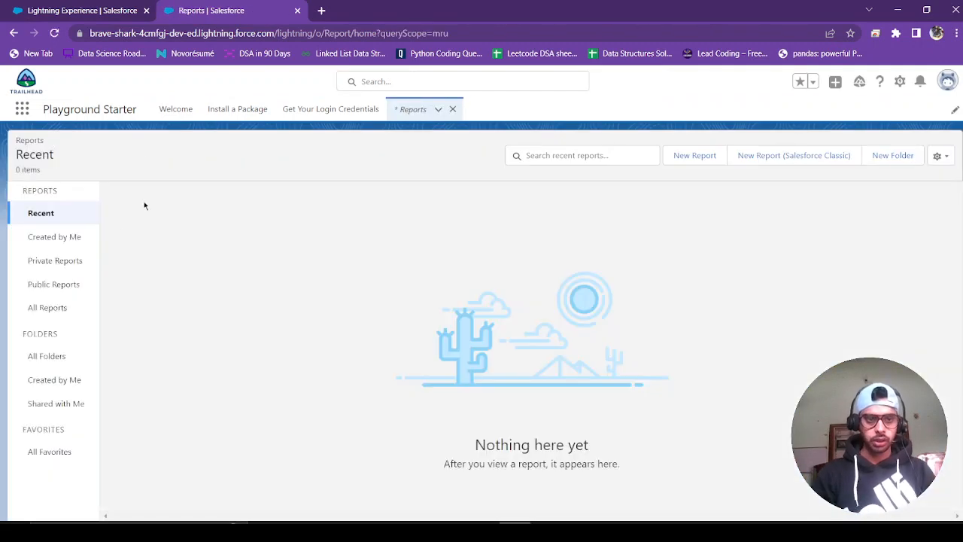
left_click(48, 236)
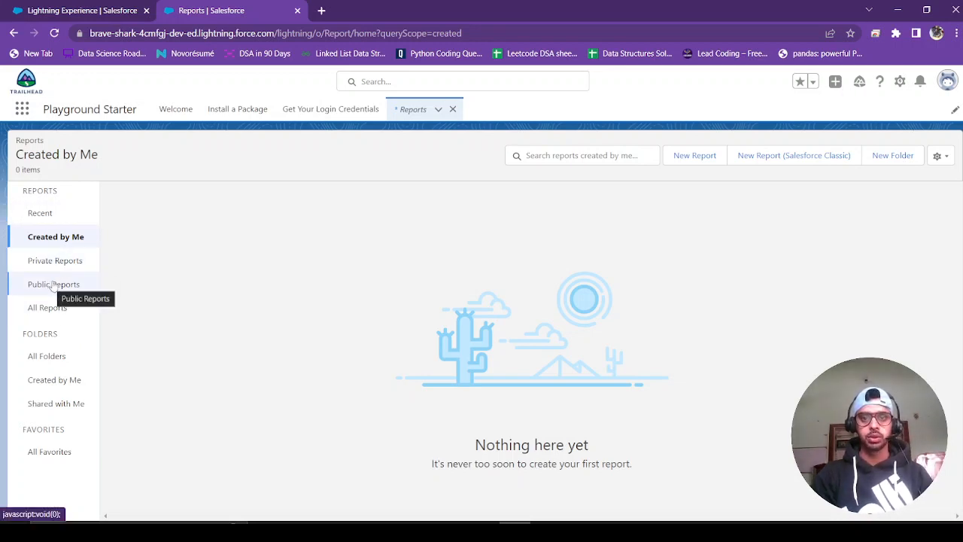
left_click(40, 214)
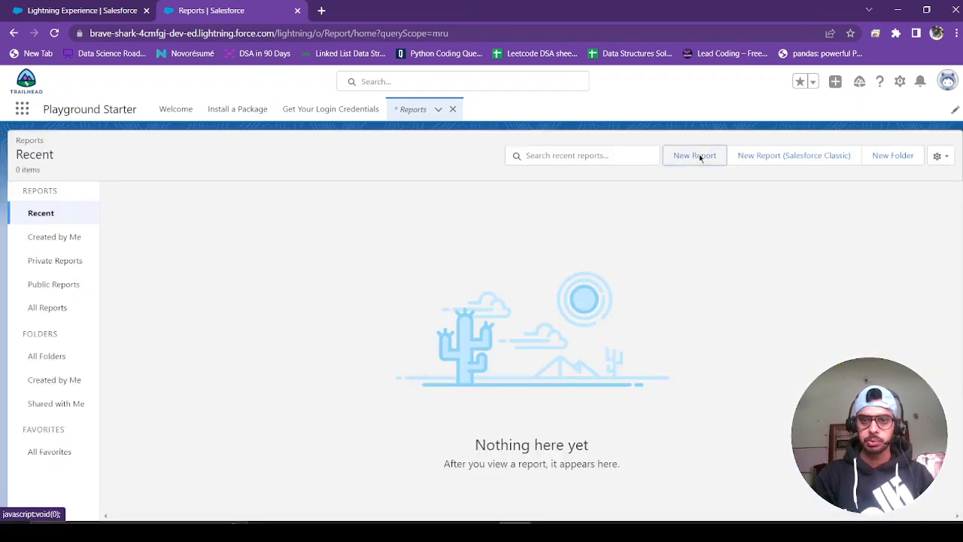
- Start a new report using the Opportunities report type from the Opportunities category
left_click(699, 156)
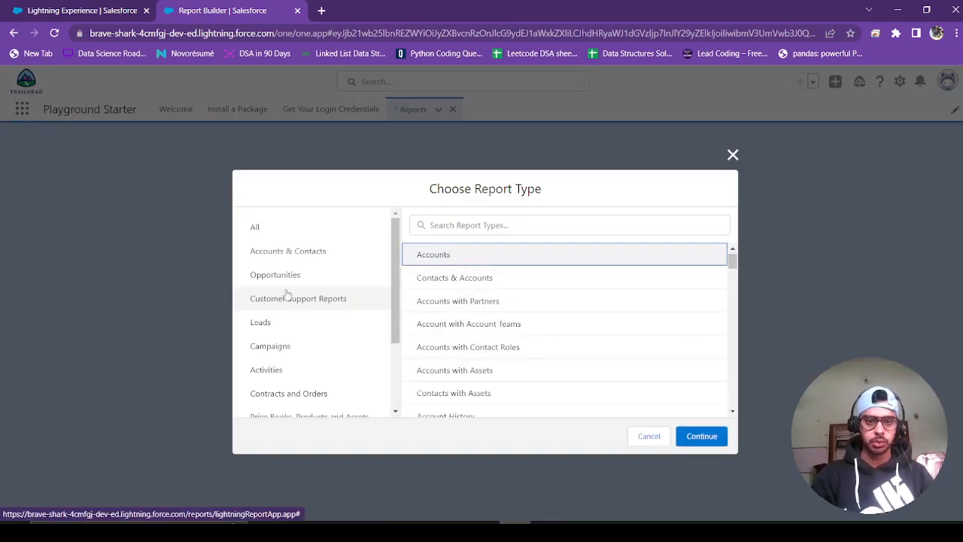
scroll(291, 295, "down", 1)
scroll(316, 297, "down", 2)
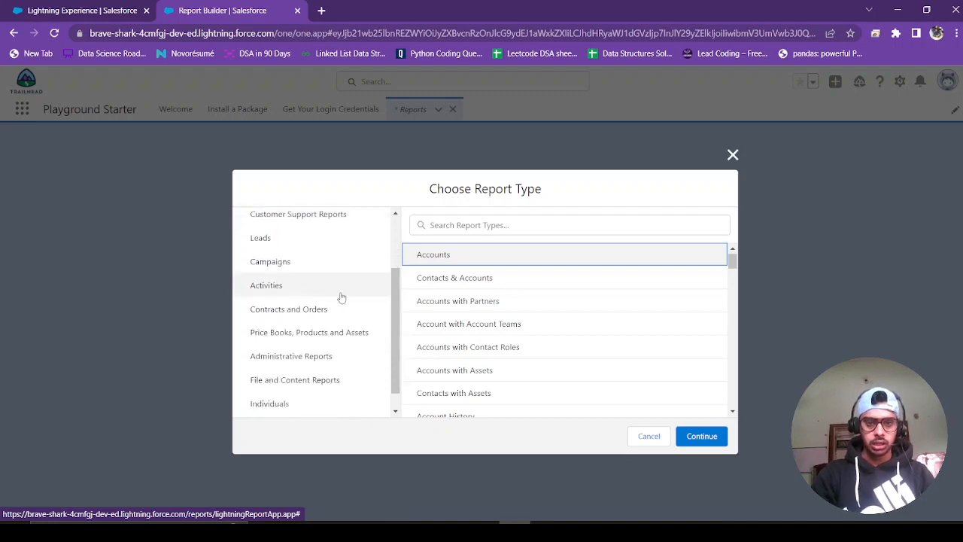
scroll(341, 297, "up", 3)
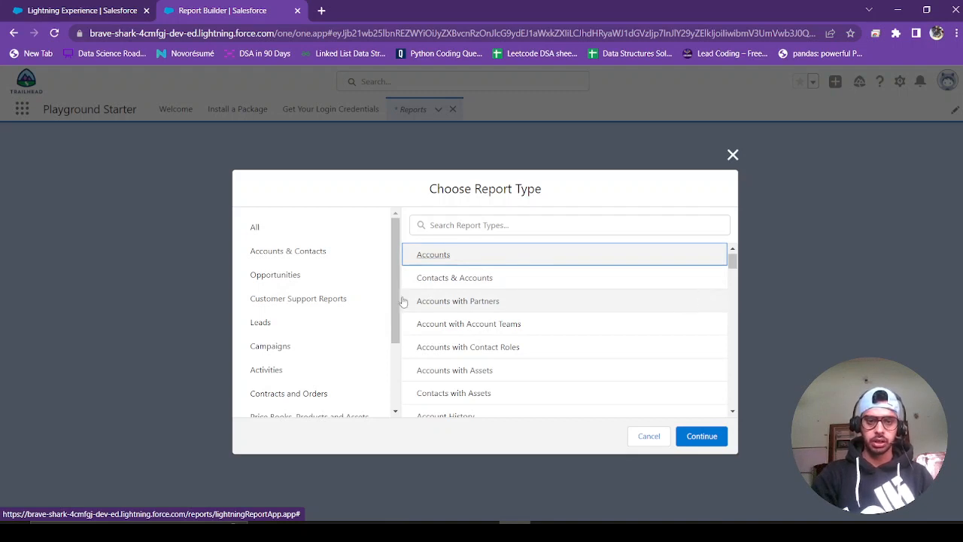
left_click(301, 276)
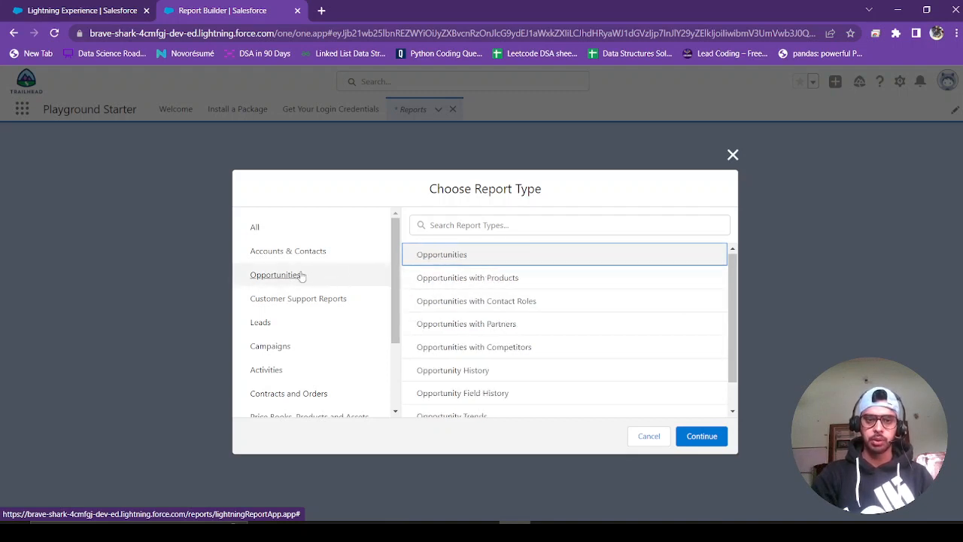
left_click(479, 260)
left_click(707, 440)
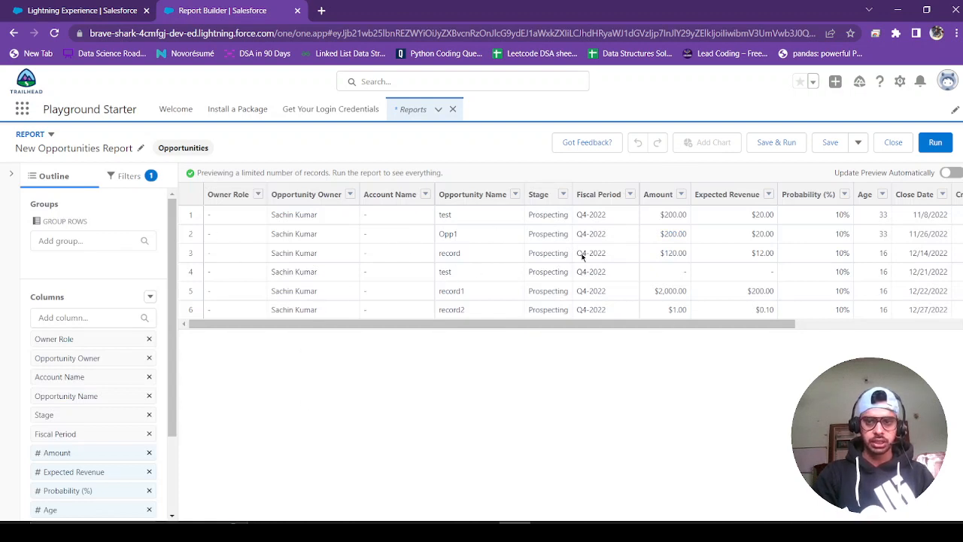
- Add a filter to the opportunities report that keeps records with Amount greater than 150
left_click_drag(787, 325, 678, 327)
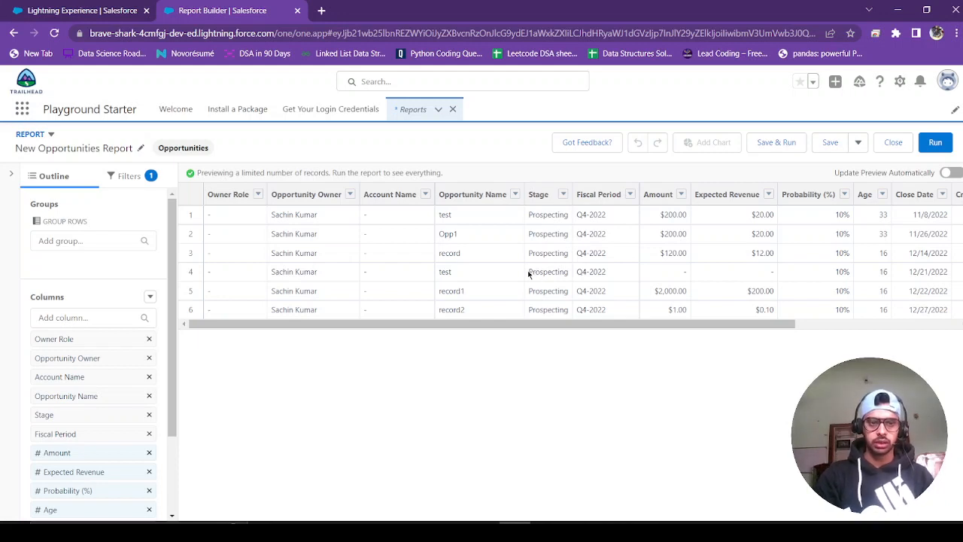
left_click(137, 177)
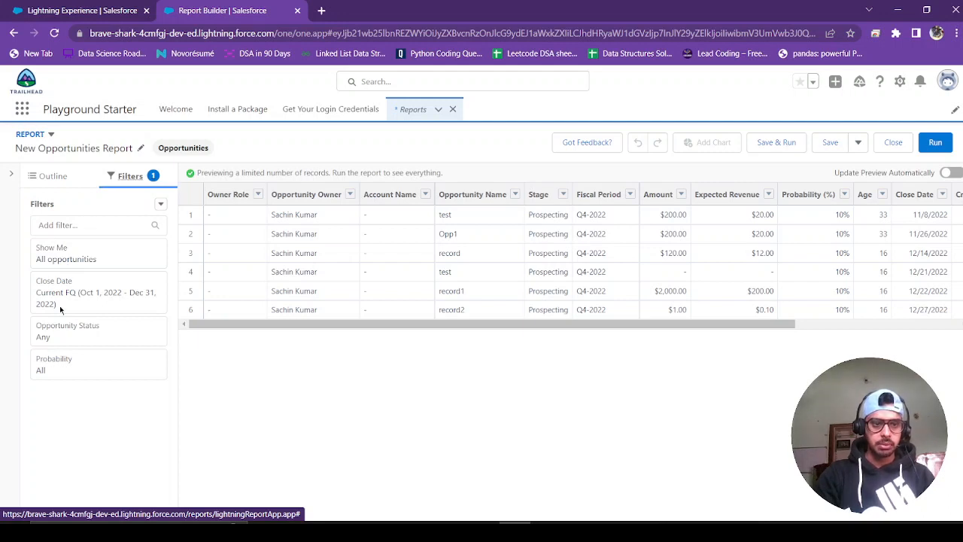
left_click(90, 222)
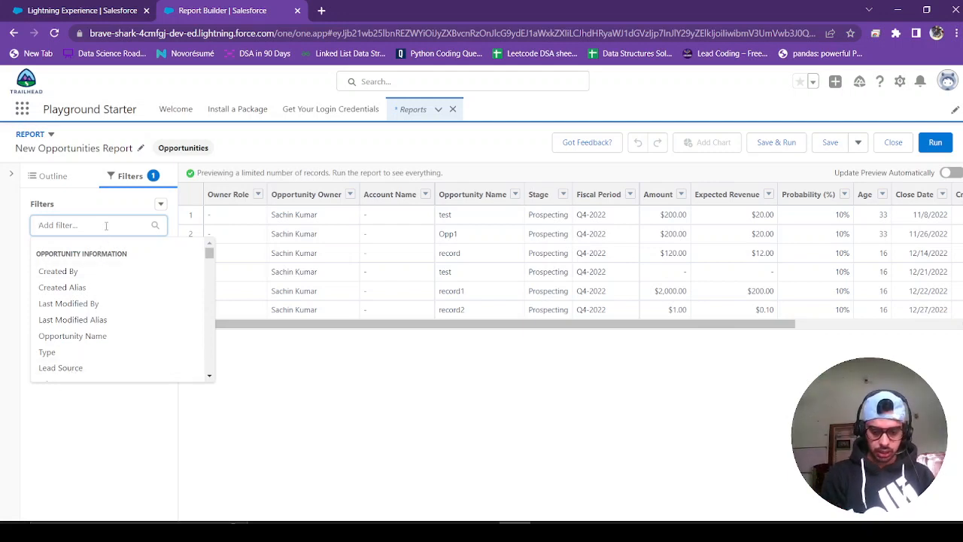
type("amount")
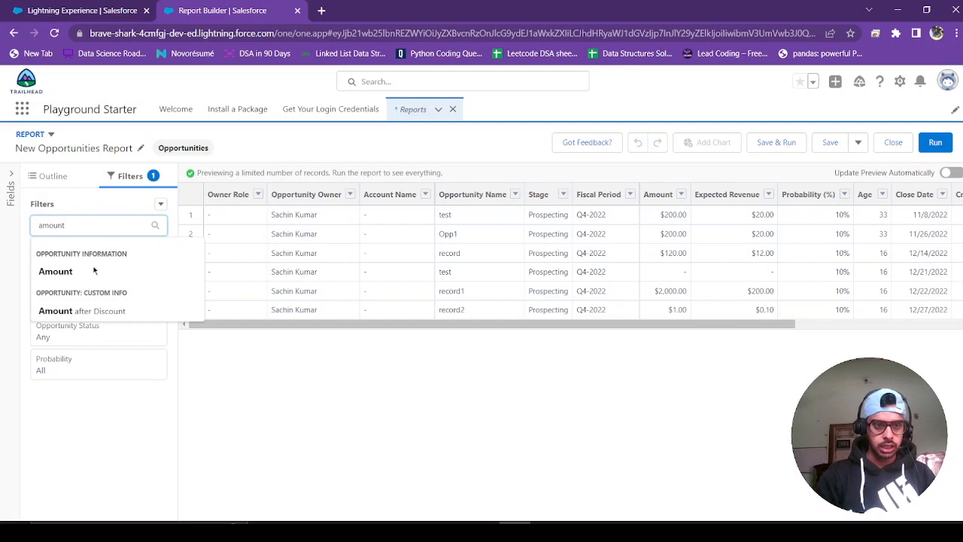
left_click(66, 274)
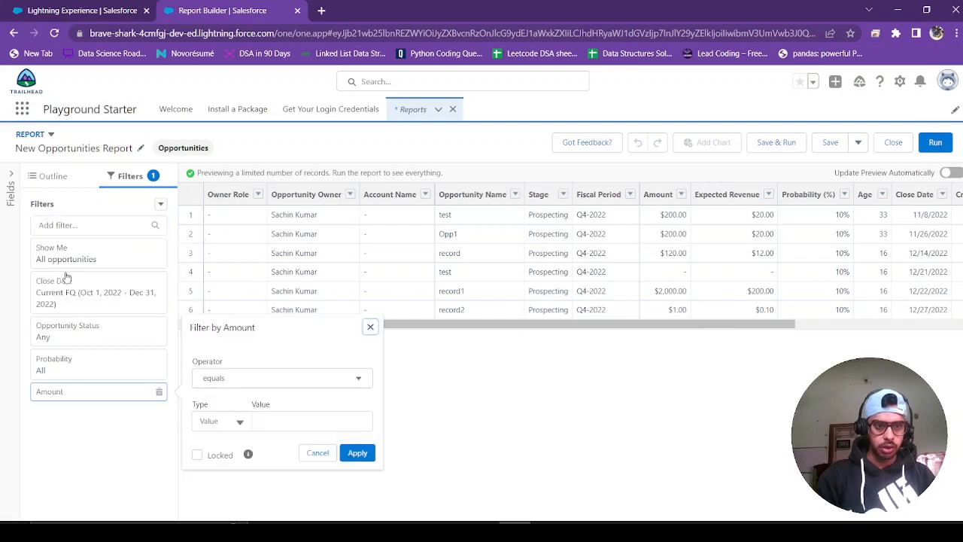
left_click(249, 384)
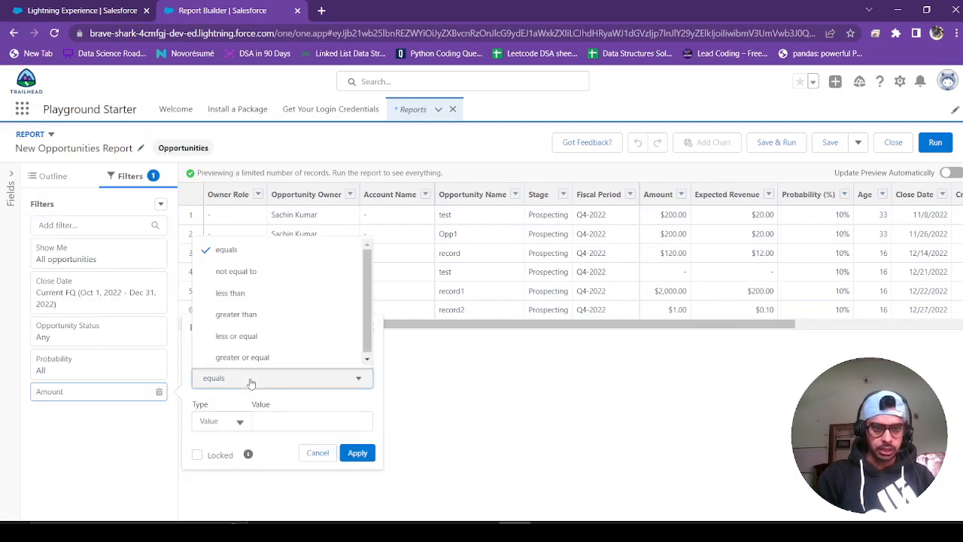
left_click(248, 314)
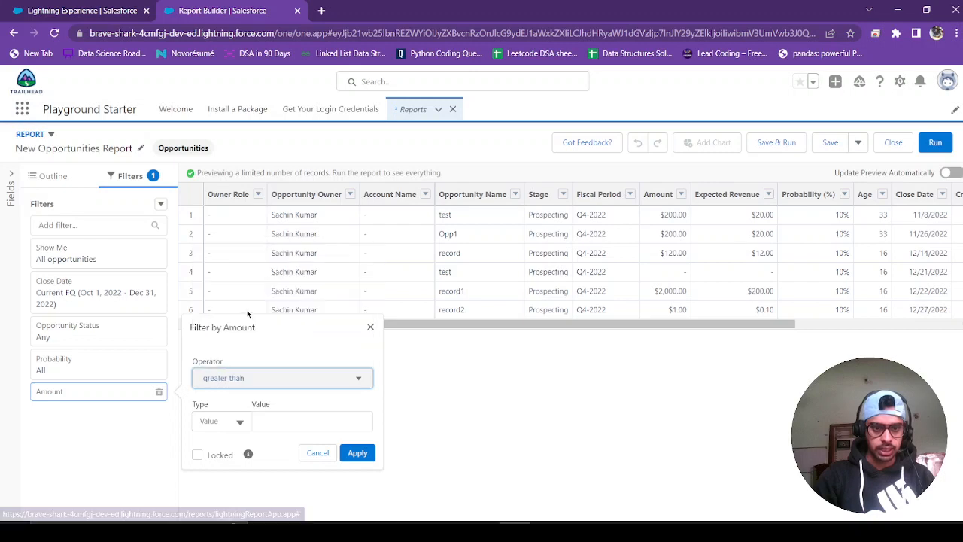
left_click(280, 421)
type("1")
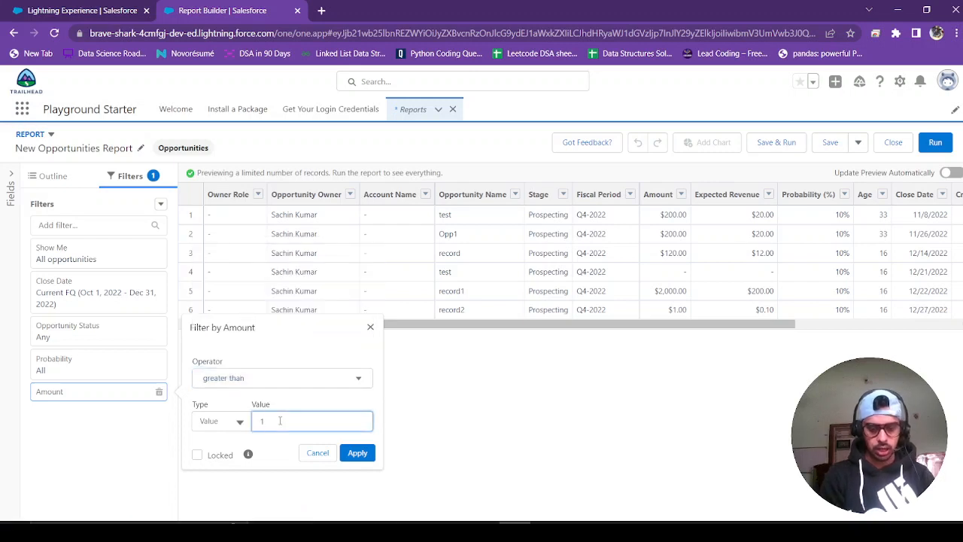
type("50")
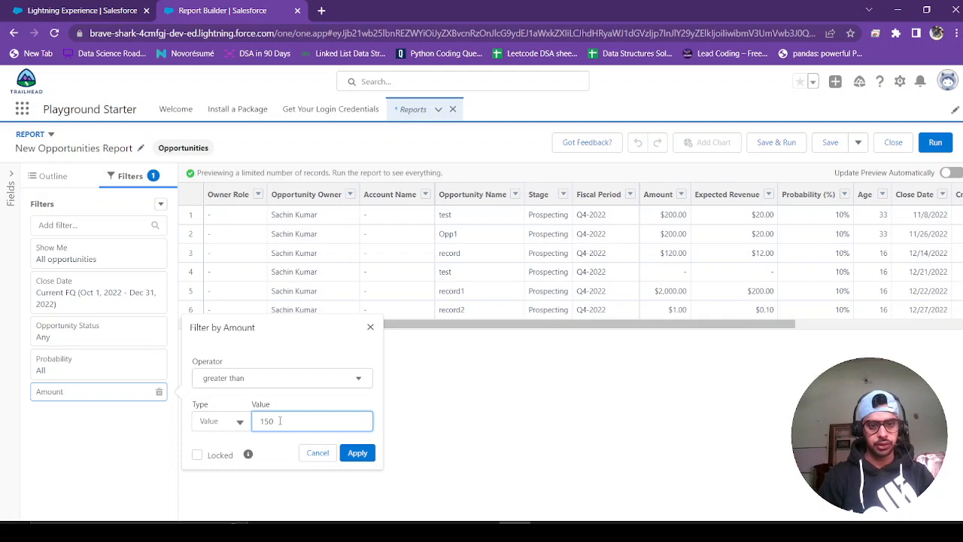
left_click(356, 459)
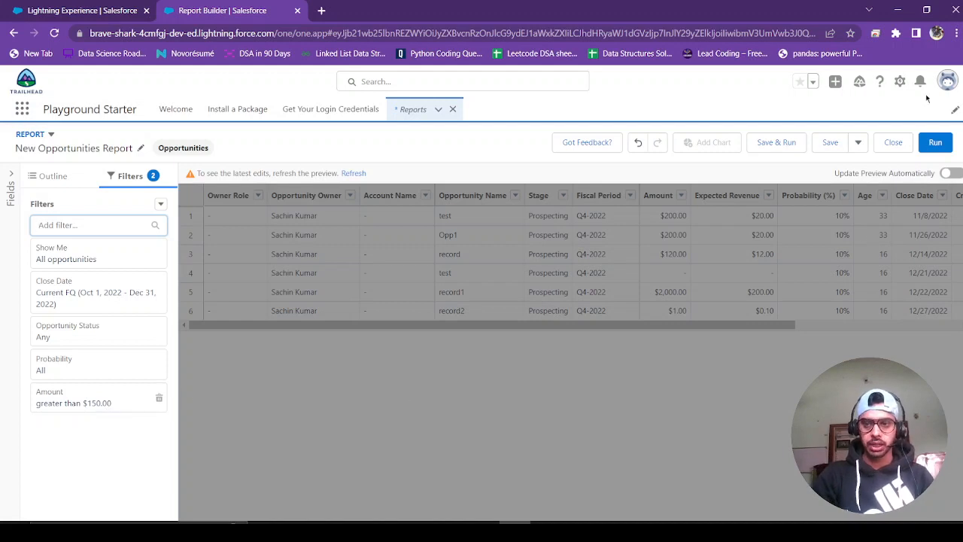
- Run the opportunities report and sort its rows by Amount in descending order
left_click(932, 149)
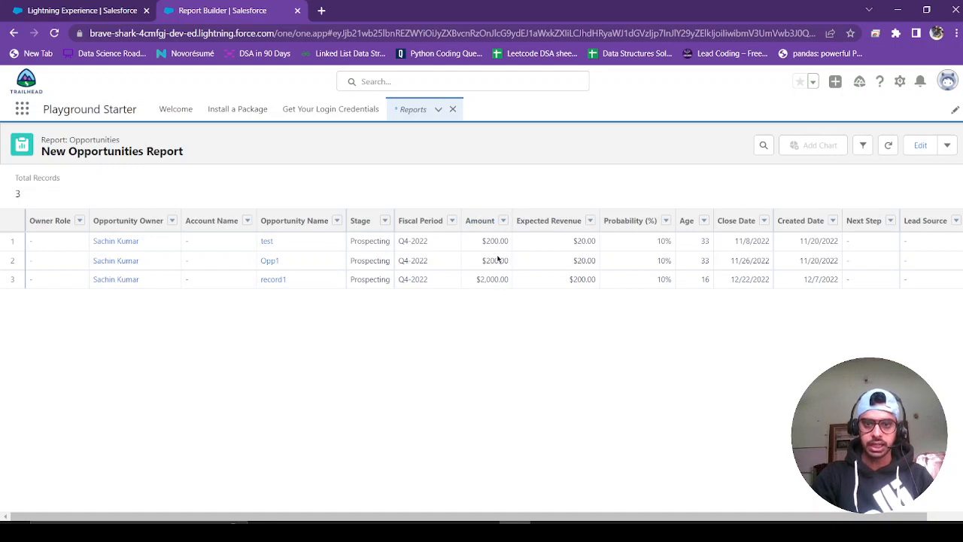
left_click(504, 222)
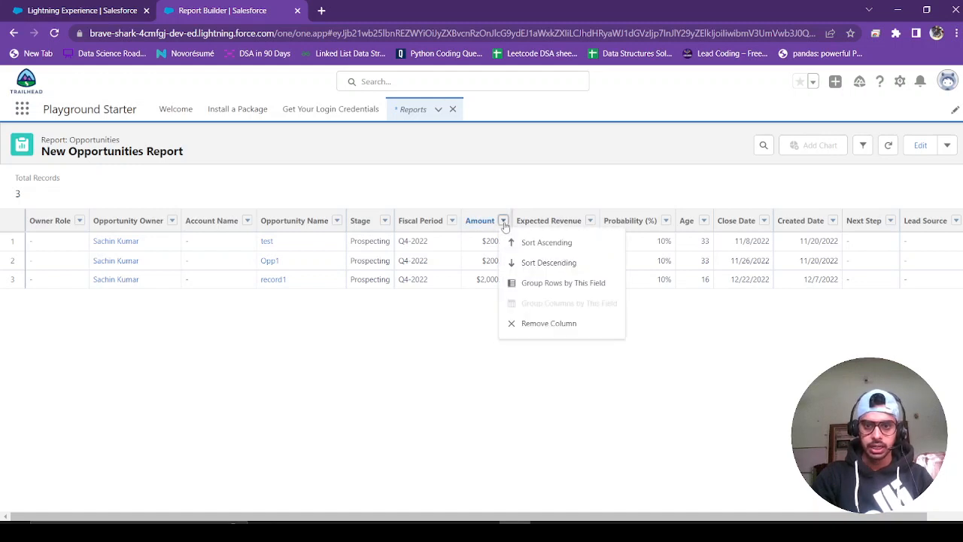
left_click(543, 263)
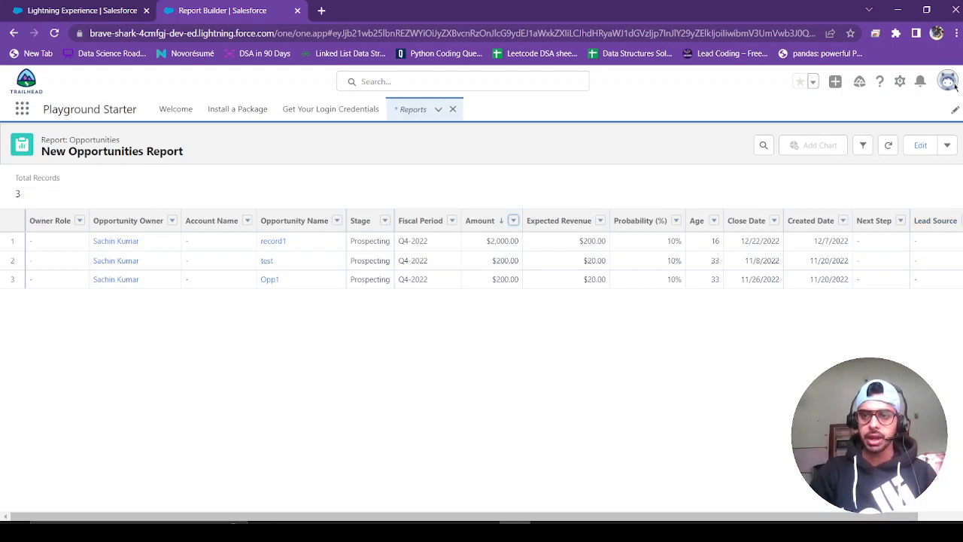
- Export the report's detail rows in Comma Delimited .csv format
left_click(947, 146)
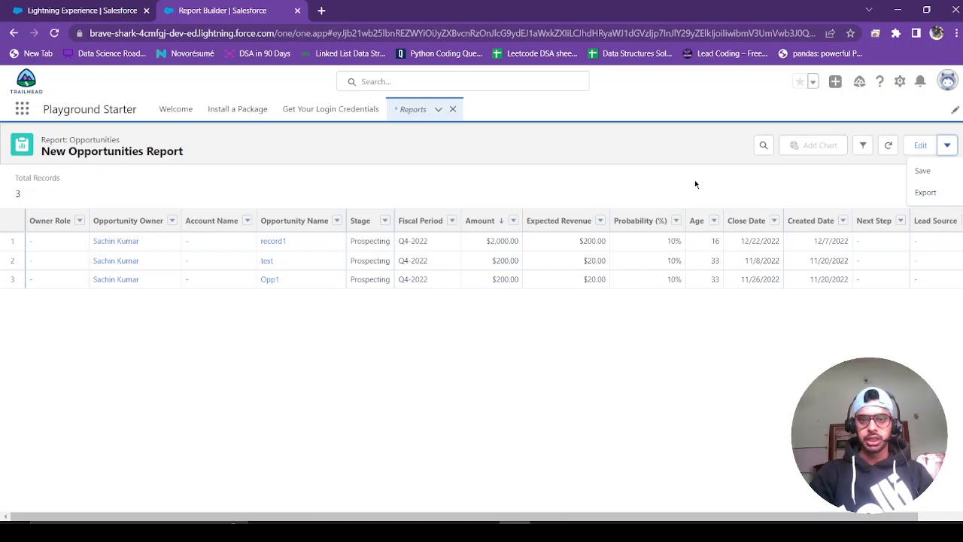
left_click(926, 194)
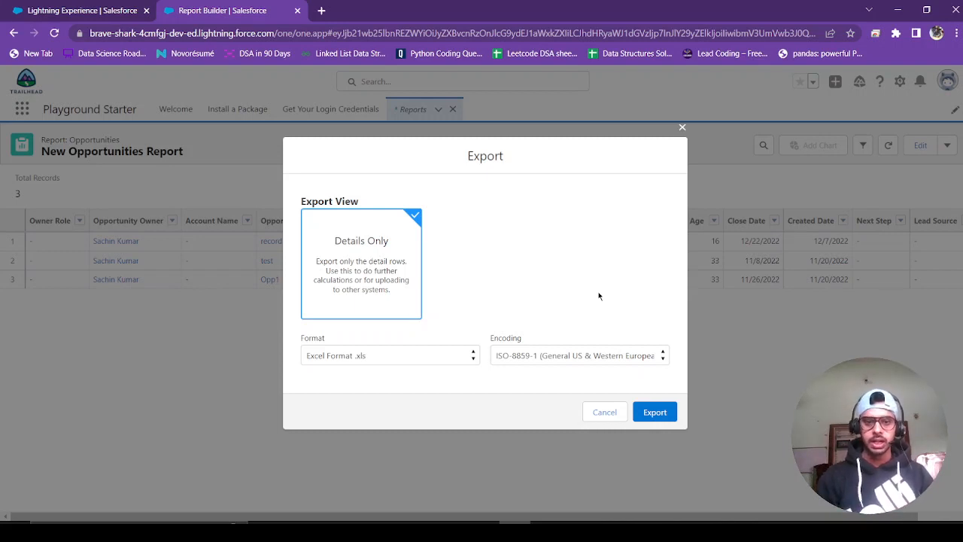
left_click(444, 358)
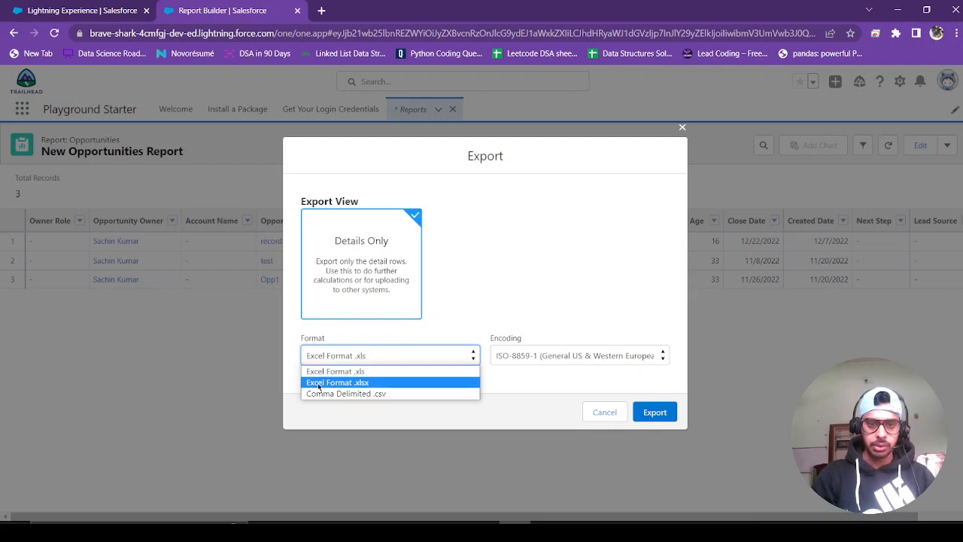
left_click(395, 395)
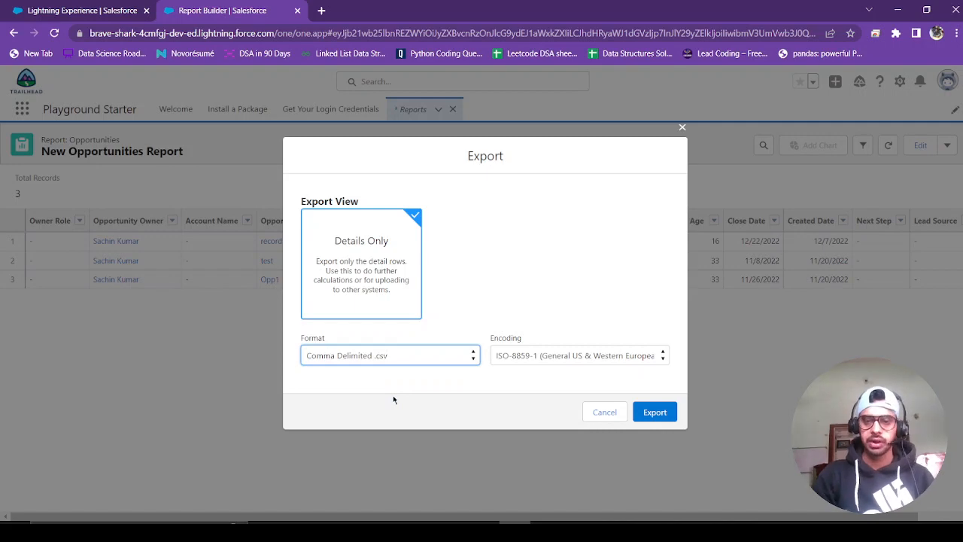
left_click(656, 414)
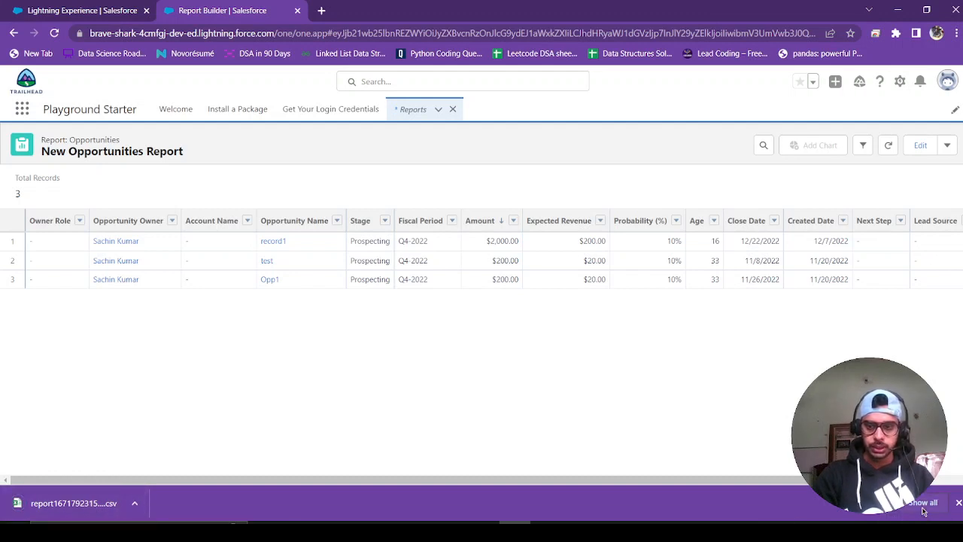
- Open the downloaded report1671792315352.csv in Excel, examine the exported opportunity rows, and close the workbook
left_click(924, 505)
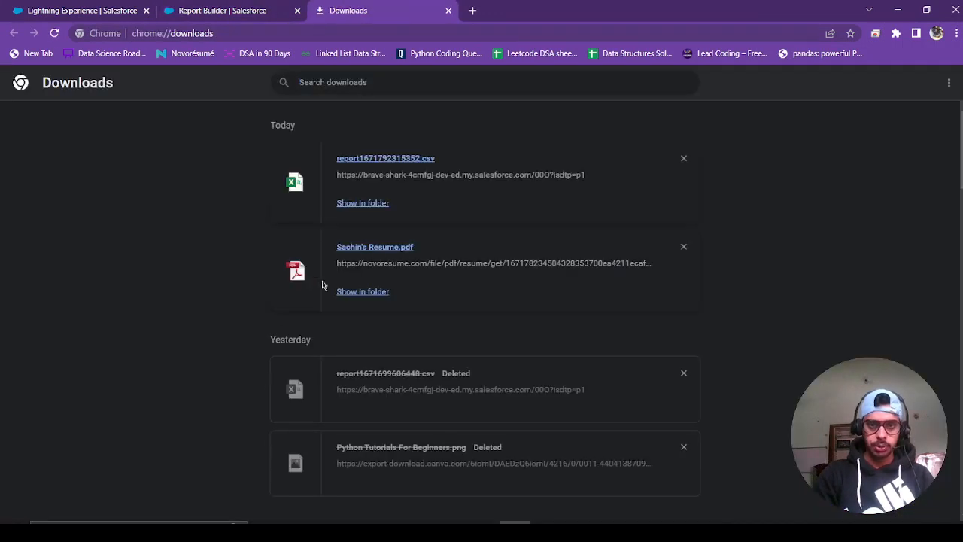
left_click(372, 170)
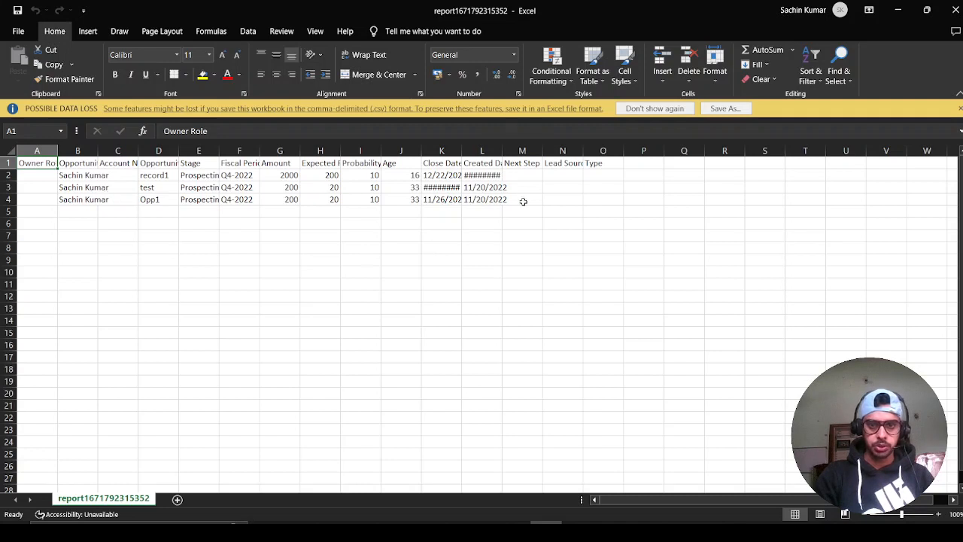
left_click_drag(522, 201, 71, 172)
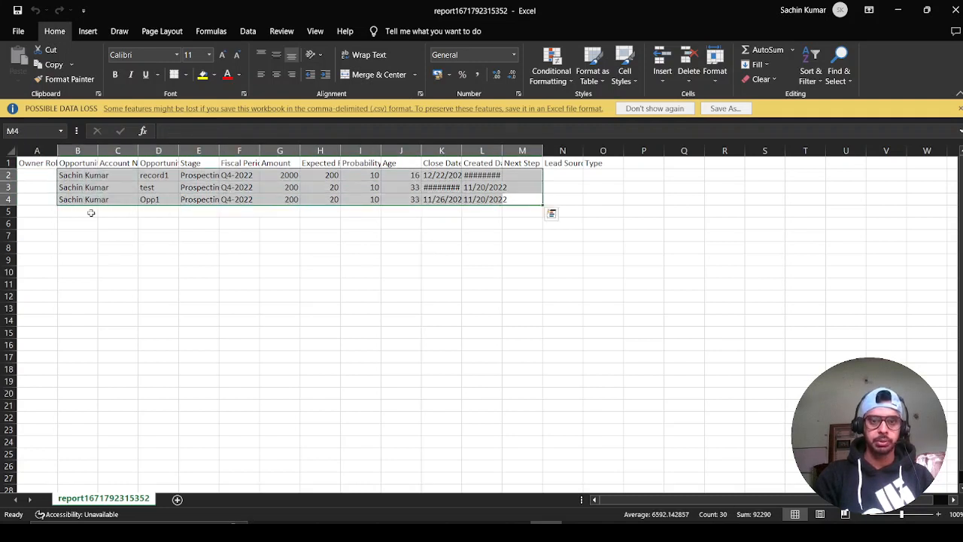
left_click(128, 262)
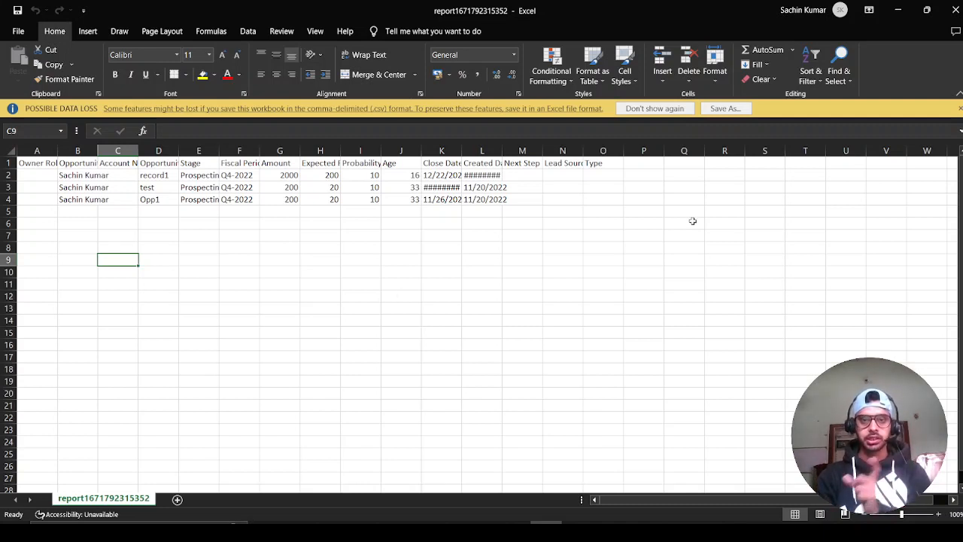
left_click(956, 9)
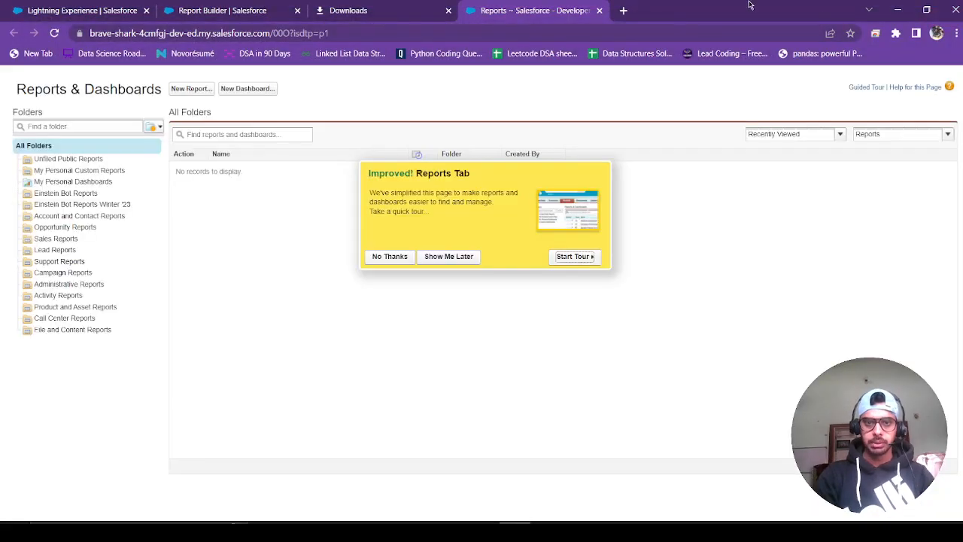
- Close the leftover Reports and Downloads browser tabs and save the report as New Opportunities Report in the Private Reports folder
left_click(600, 11)
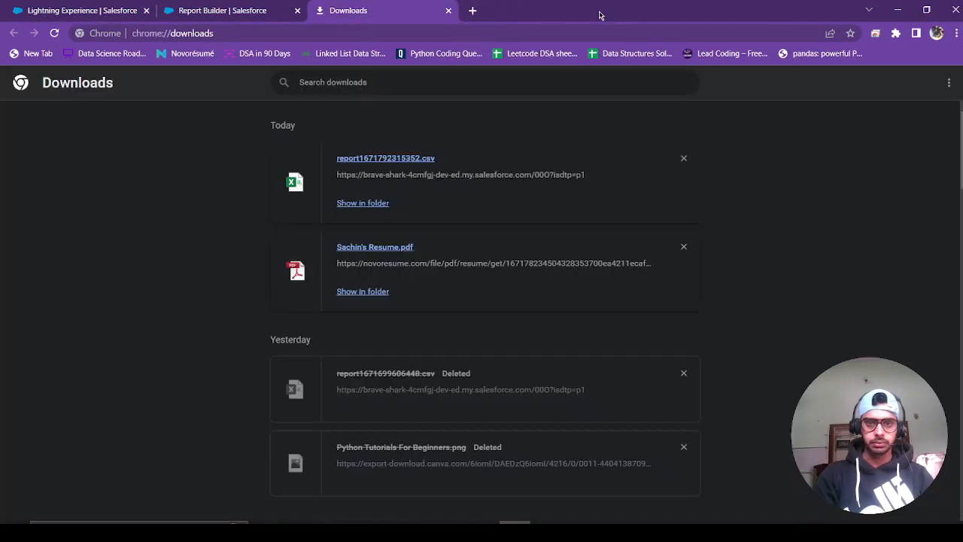
left_click(448, 12)
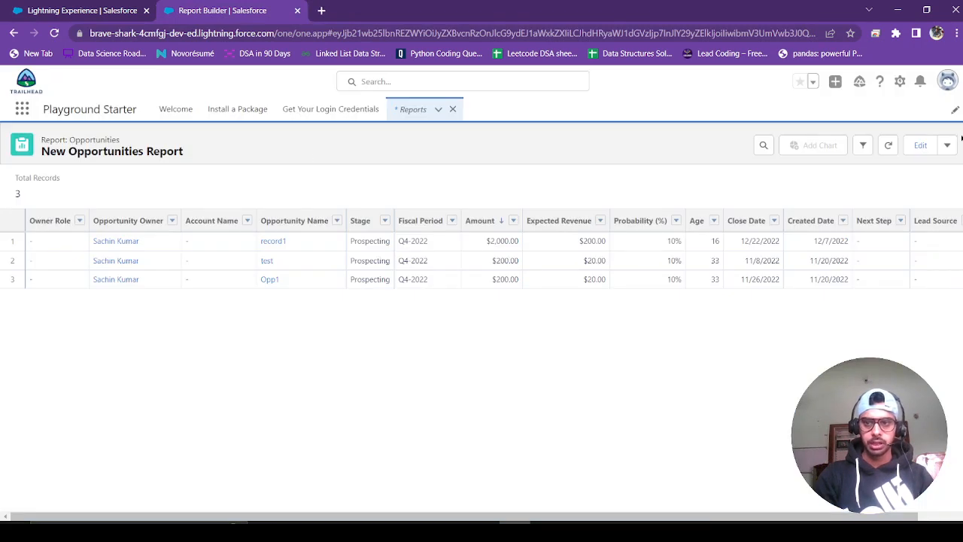
left_click(948, 145)
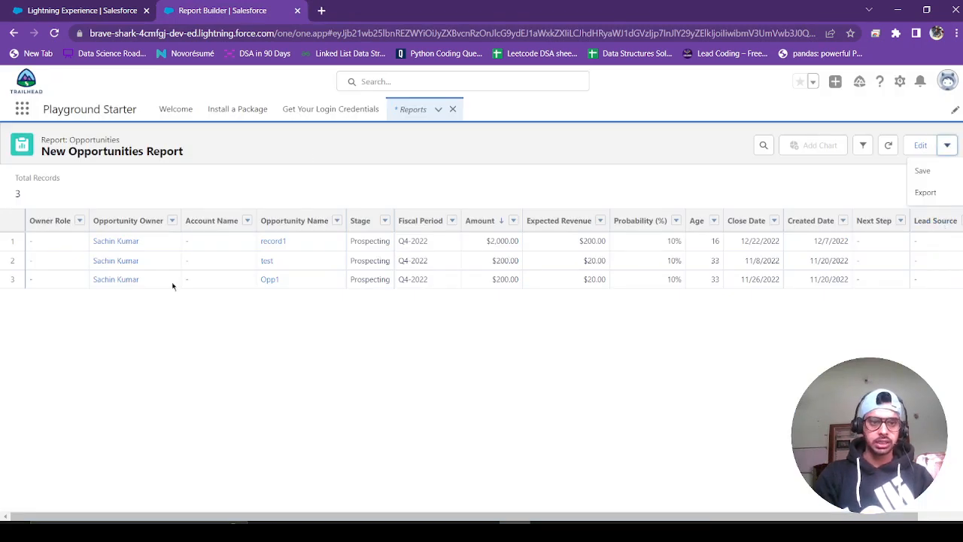
left_click(923, 172)
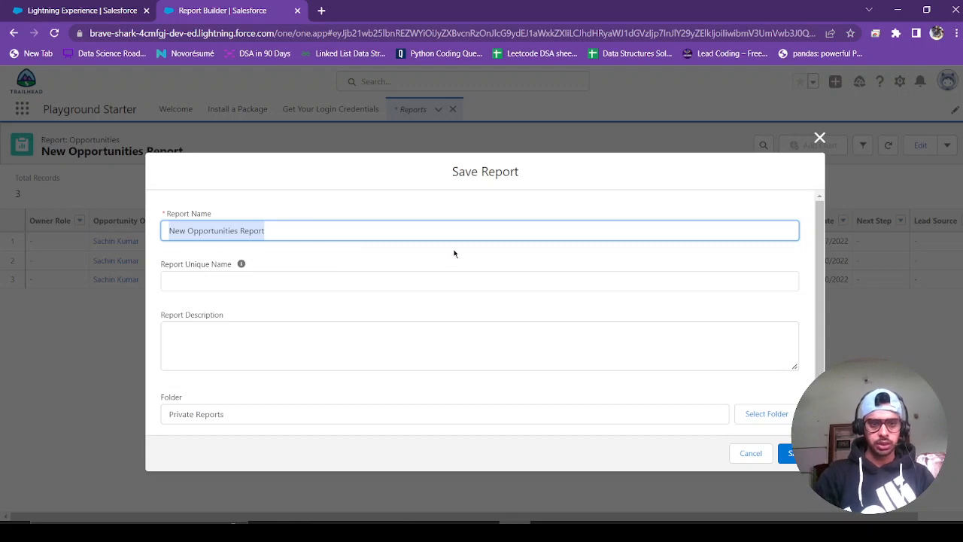
scroll(469, 276, "down", 1)
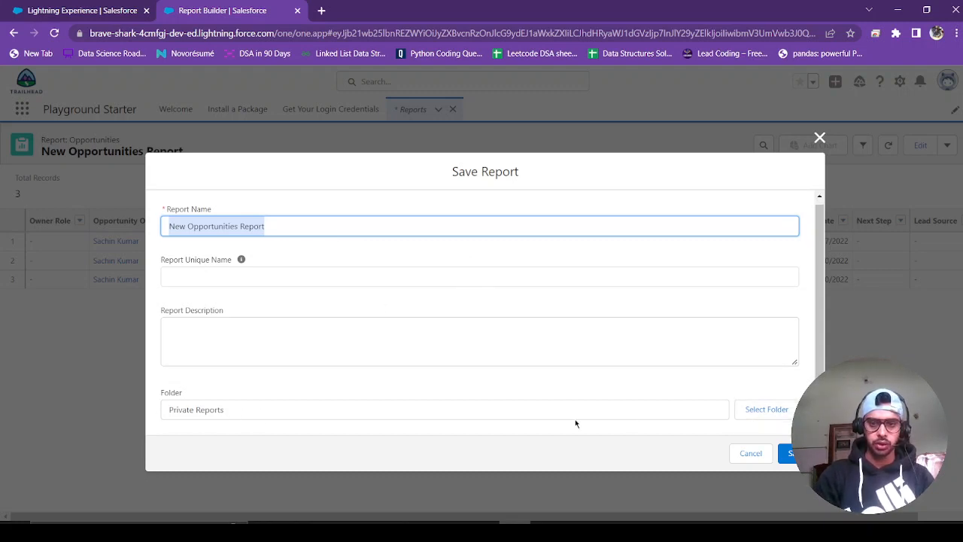
left_click(758, 414)
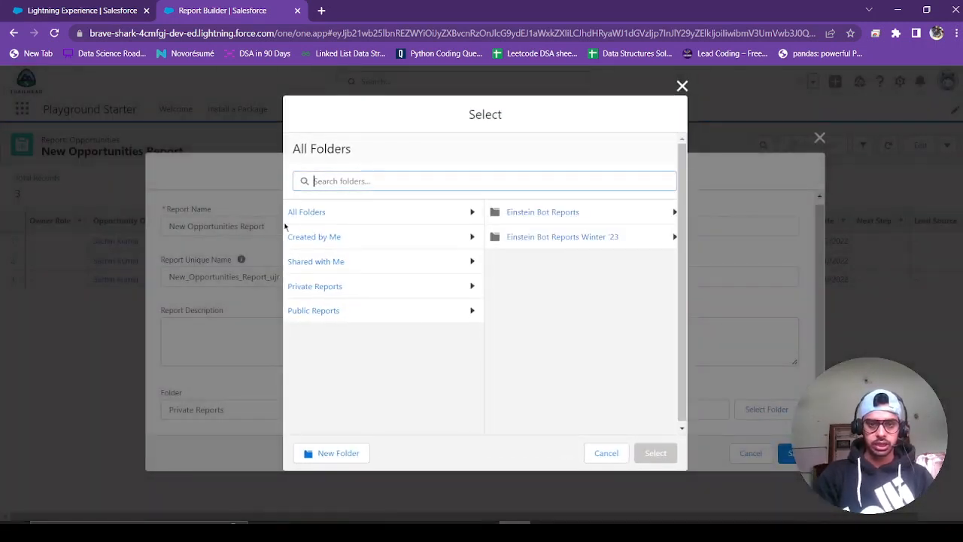
left_click(683, 86)
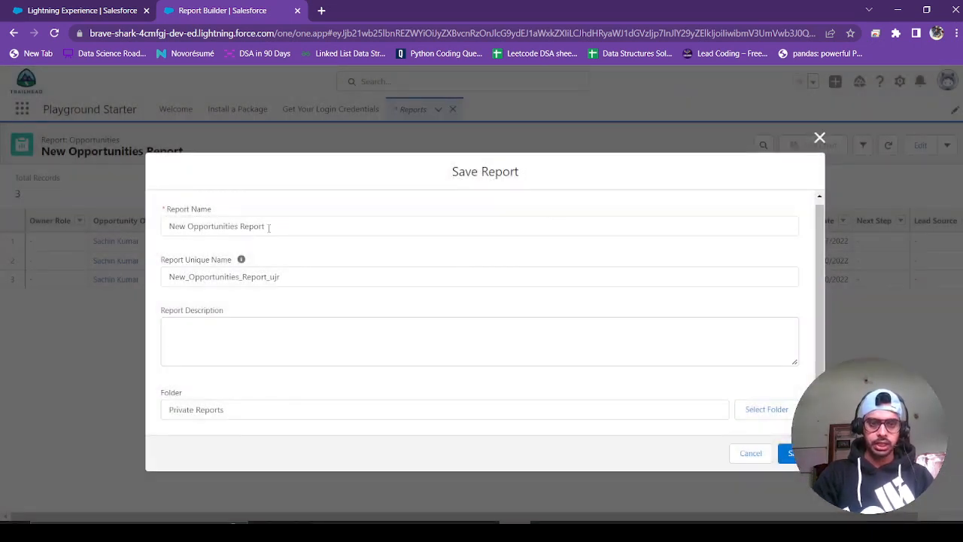
left_click(786, 454)
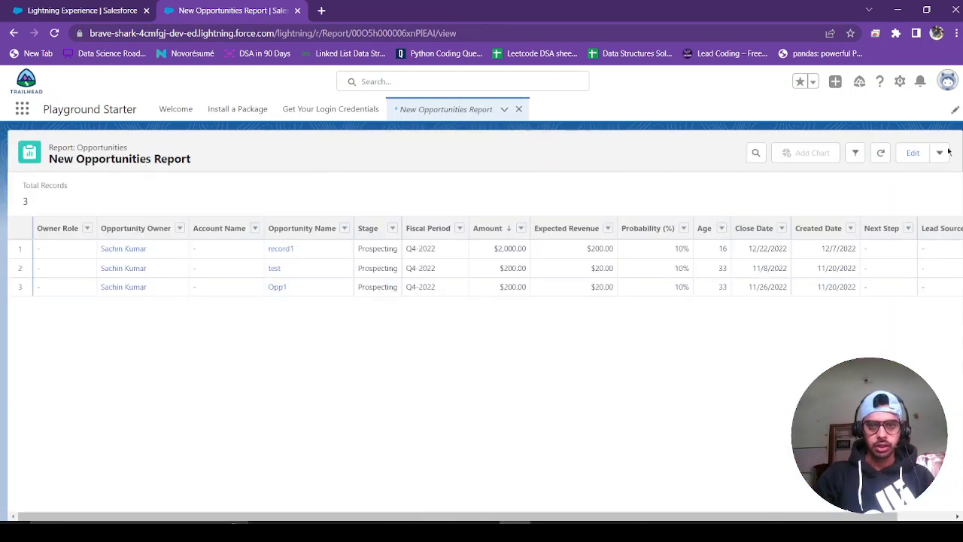
- Find the Reports item in the app launcher, open the saved New Opportunities Report from the recent reports, and return to the list
left_click(23, 110)
type("reports")
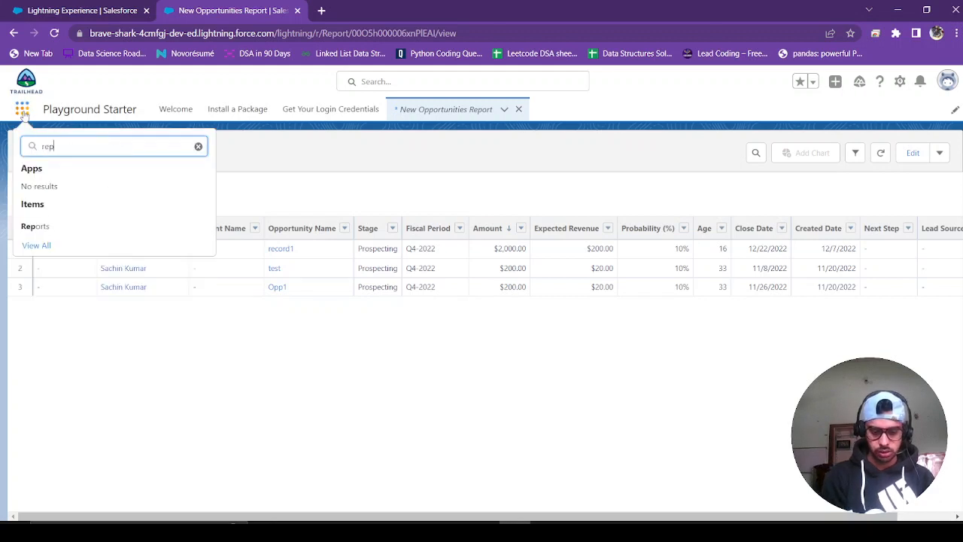
left_click(39, 229)
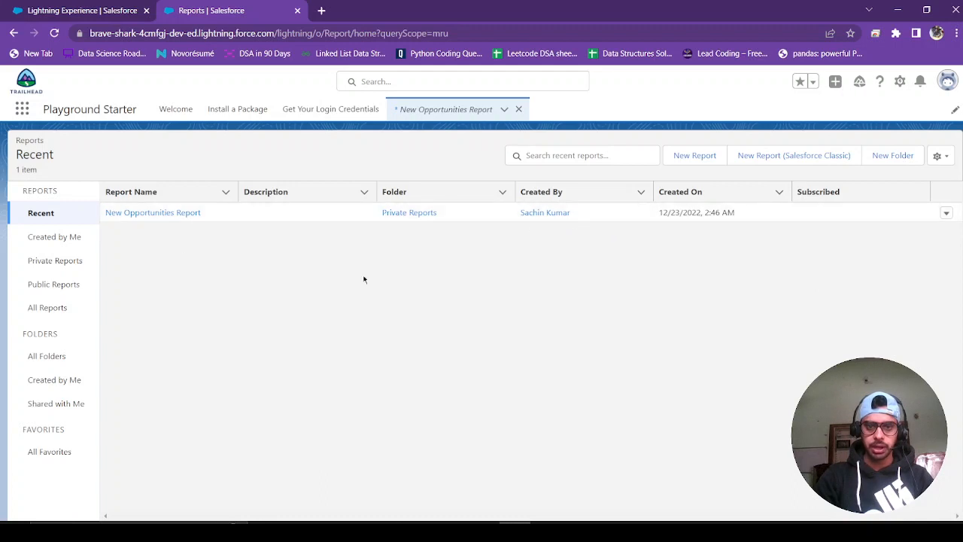
left_click(161, 215)
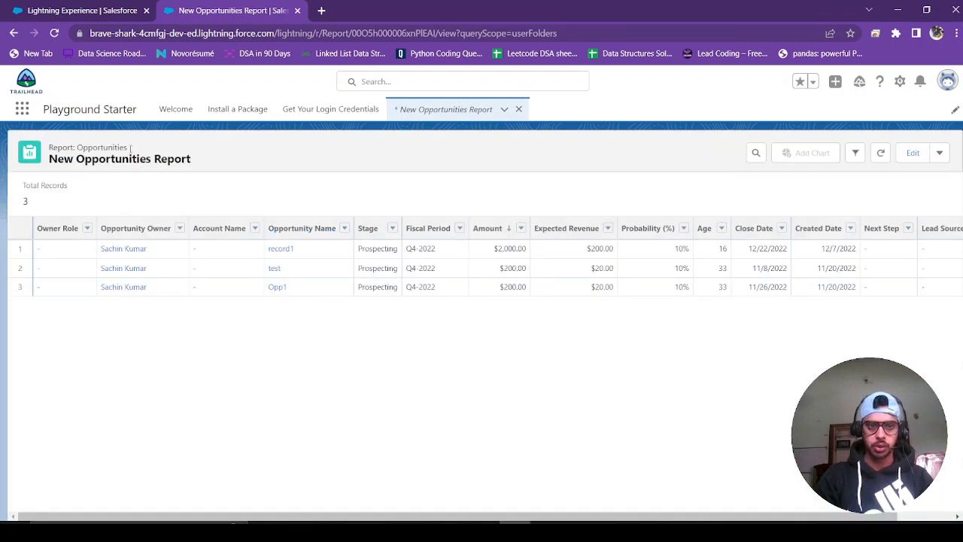
left_click(13, 33)
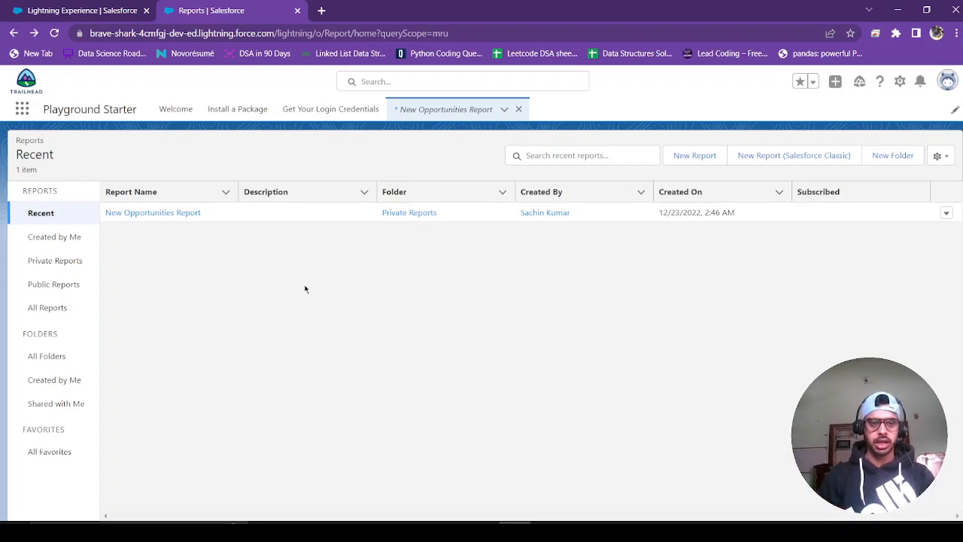
- Start a new report and examine the available report types, searching for "contac" and browsing the Accounts & Contacts category
left_click(686, 162)
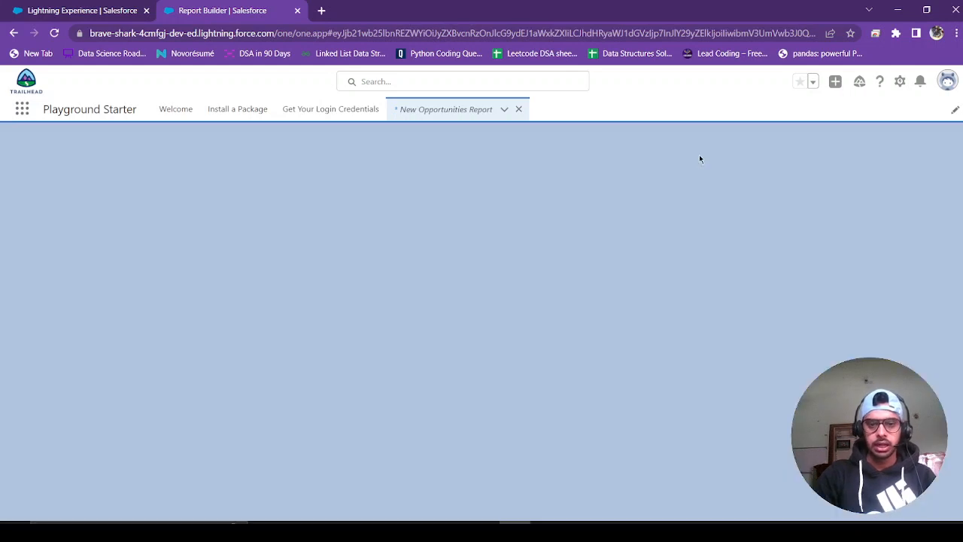
scroll(308, 294, "down", 1)
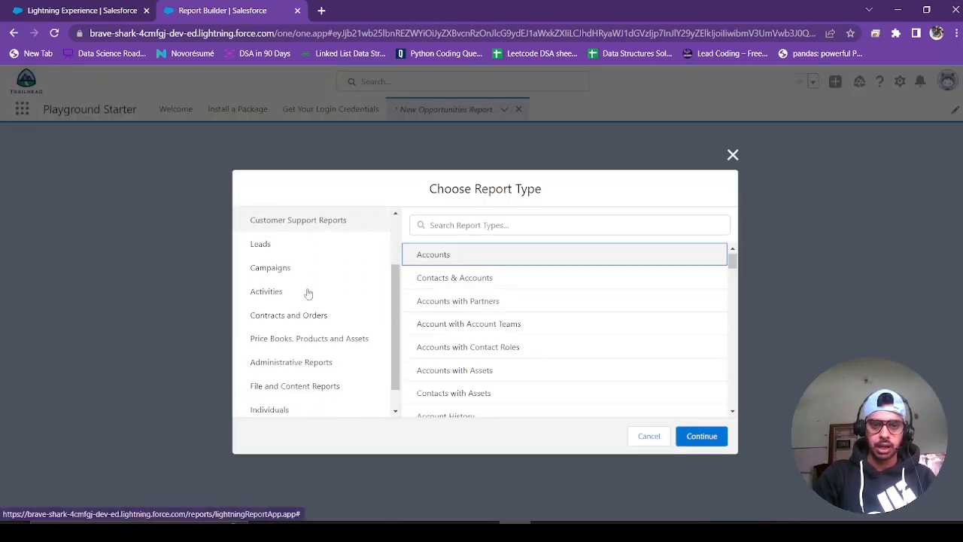
scroll(309, 295, "up", 2)
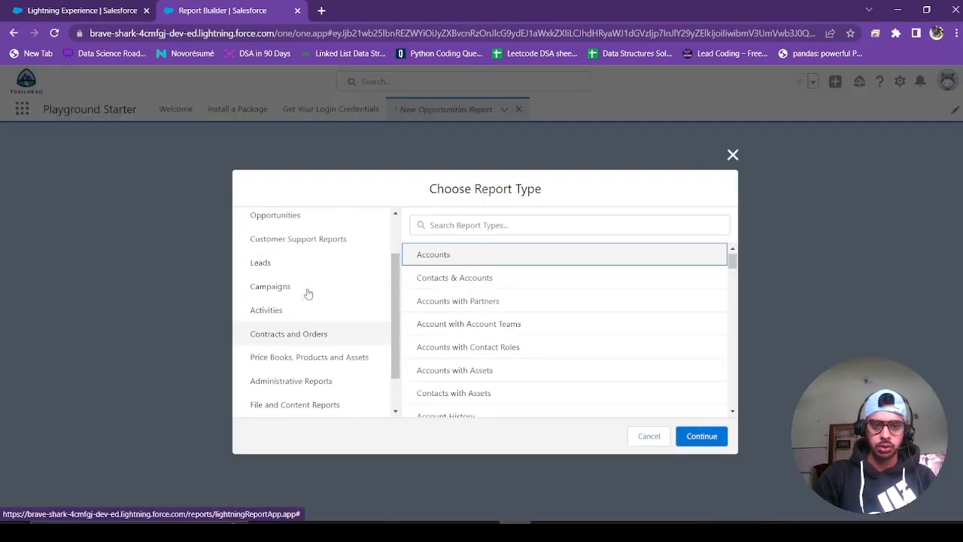
left_click(530, 231)
type("contac")
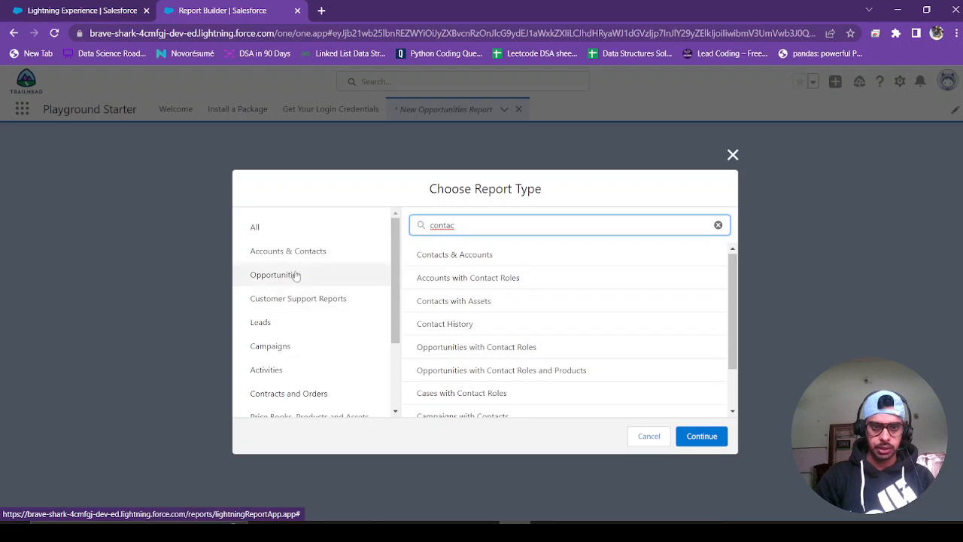
scroll(297, 272, "down", 3)
scroll(297, 273, "up", 3)
scroll(308, 258, "down", 2)
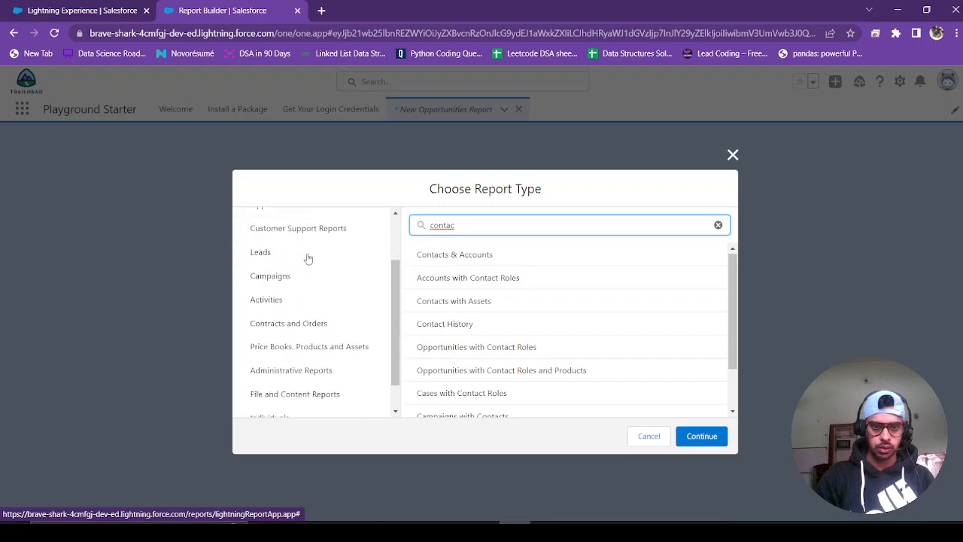
scroll(308, 257, "up", 2)
left_click(308, 256)
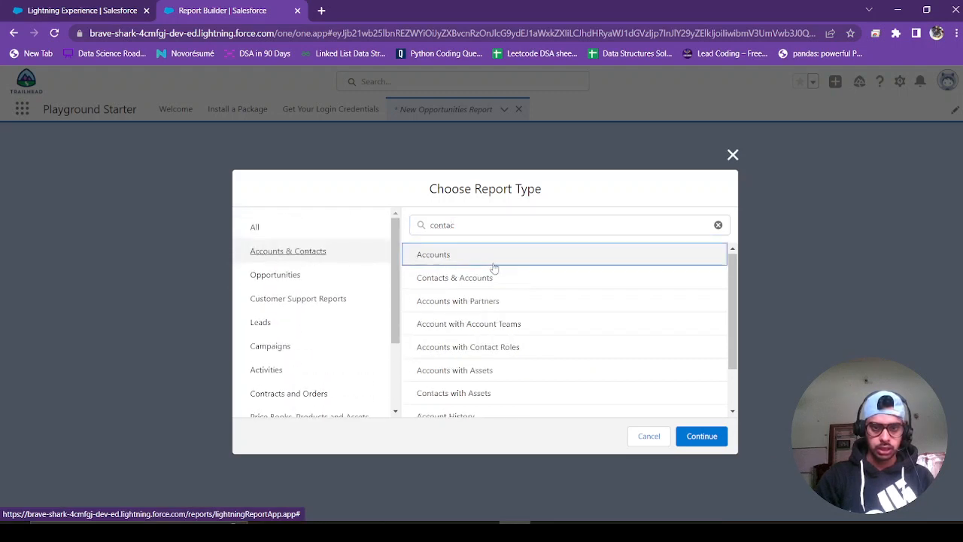
scroll(497, 277, "down", 2)
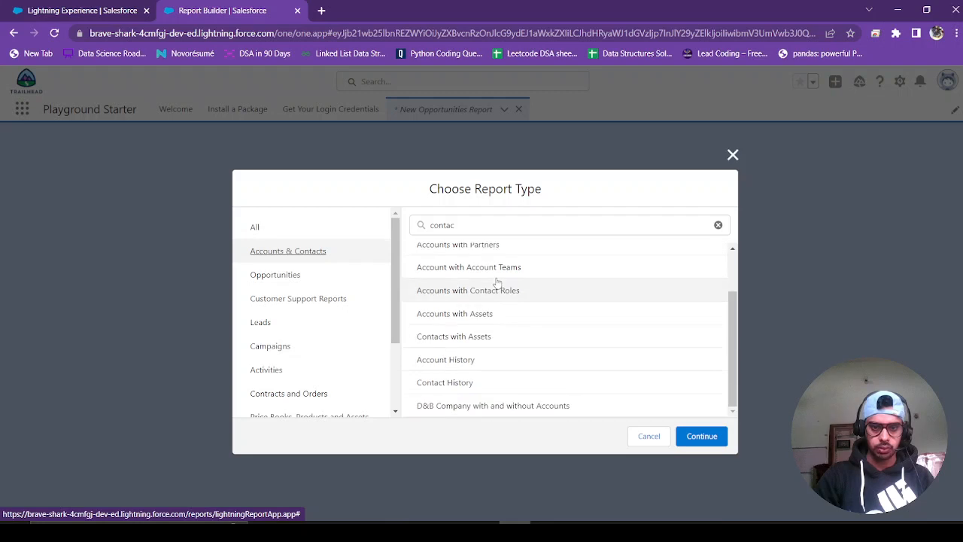
scroll(442, 305, "up", 3)
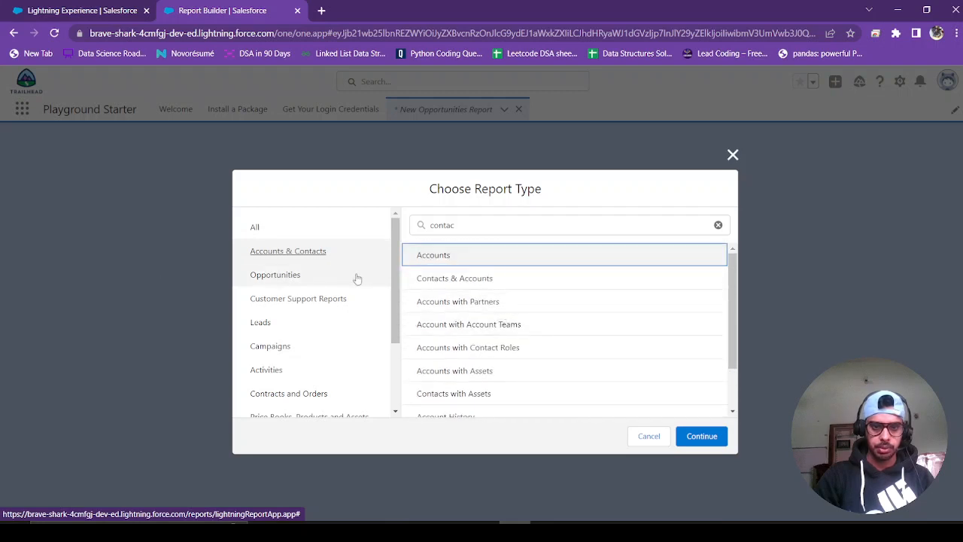
scroll(350, 280, "down", 2)
scroll(315, 290, "up", 3)
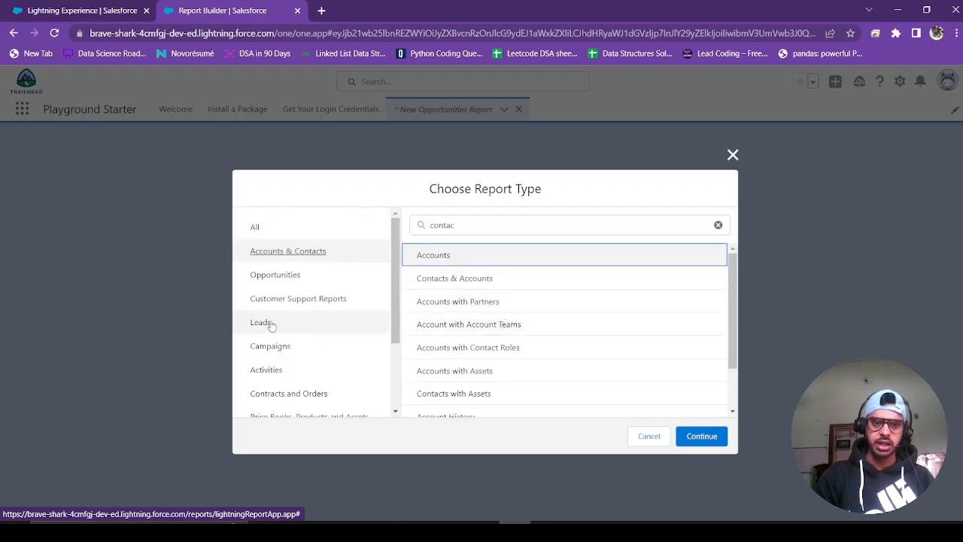
- Create a new report with the Leads report type and return to the recent reports list without saving it
left_click(272, 325)
left_click(474, 260)
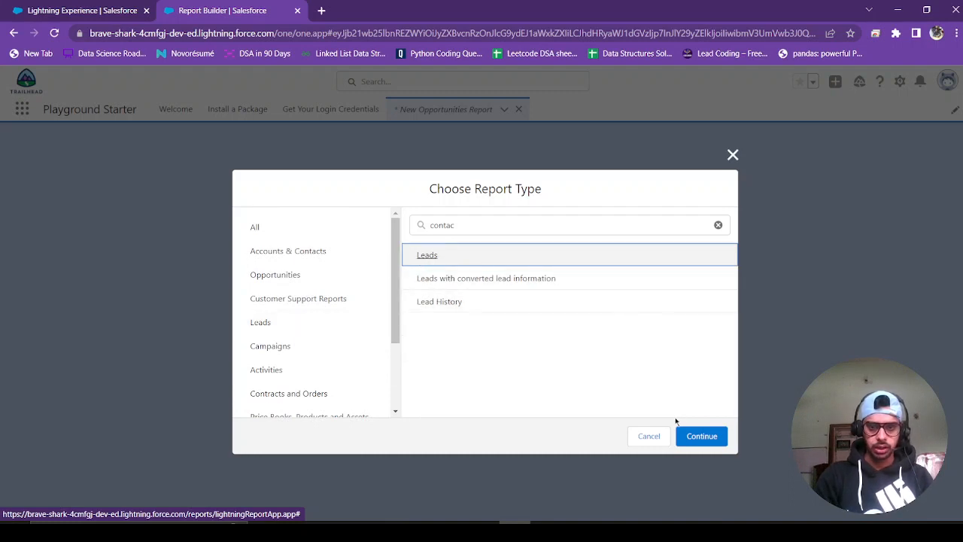
left_click(712, 435)
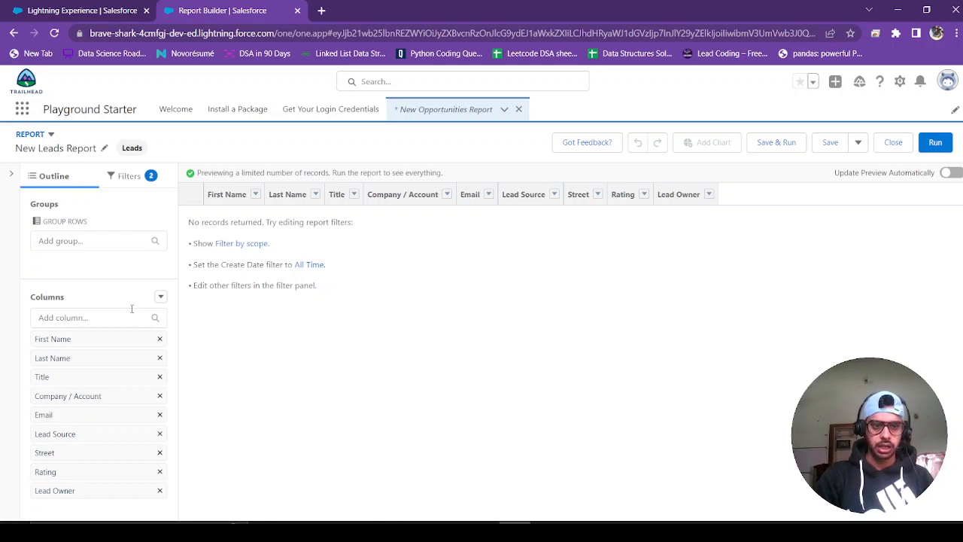
left_click(12, 33)
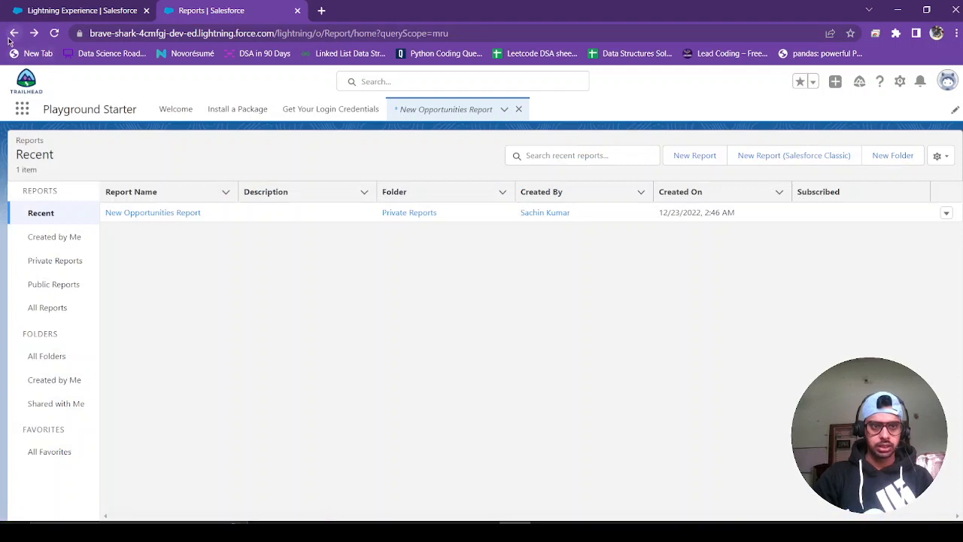
- Start a new report with the Accounts report type and set it to show All accounts
left_click(693, 158)
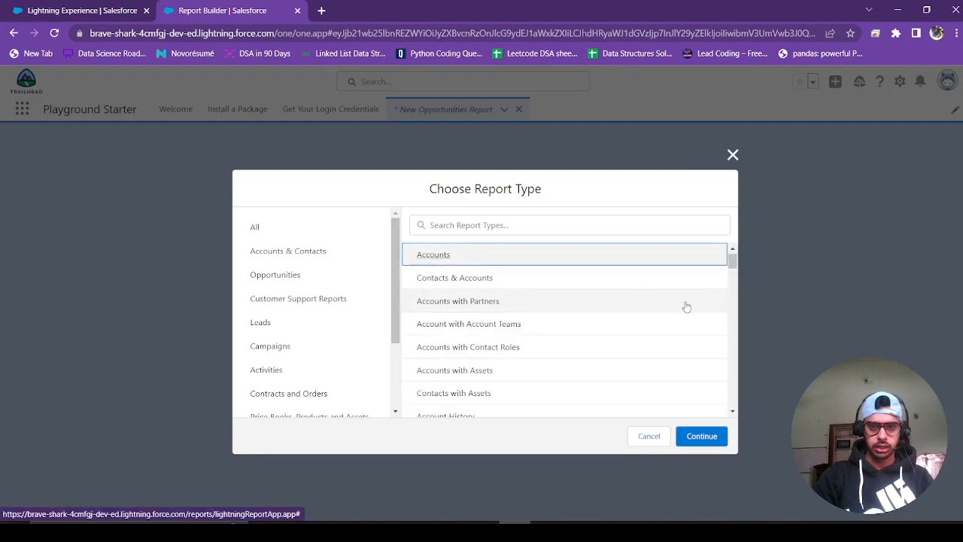
left_click(701, 435)
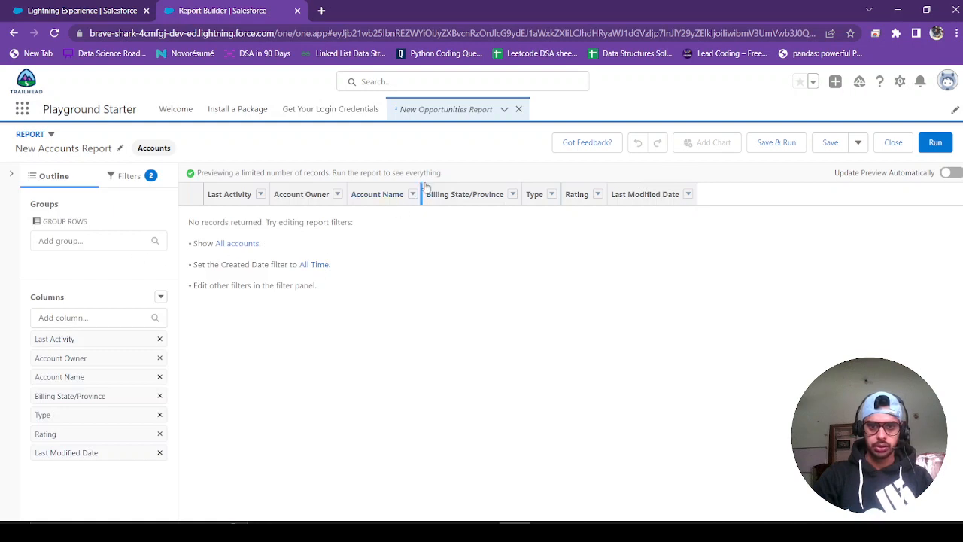
left_click(227, 244)
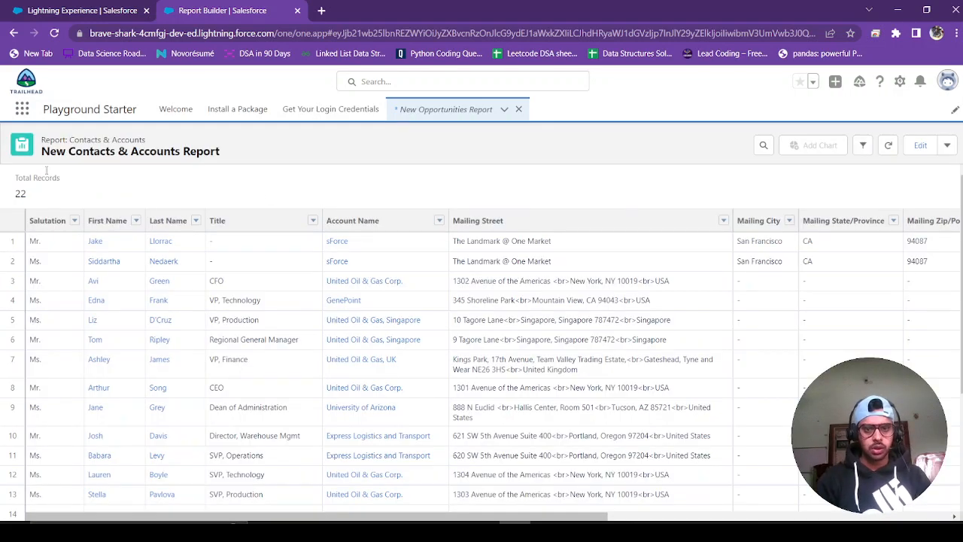
- Review the Contacts & Accounts report's rows and filters, and save it as New Contacts & Accounts Report in the Private Reports folder
scroll(403, 275, "down", 3)
scroll(166, 241, "up", 3)
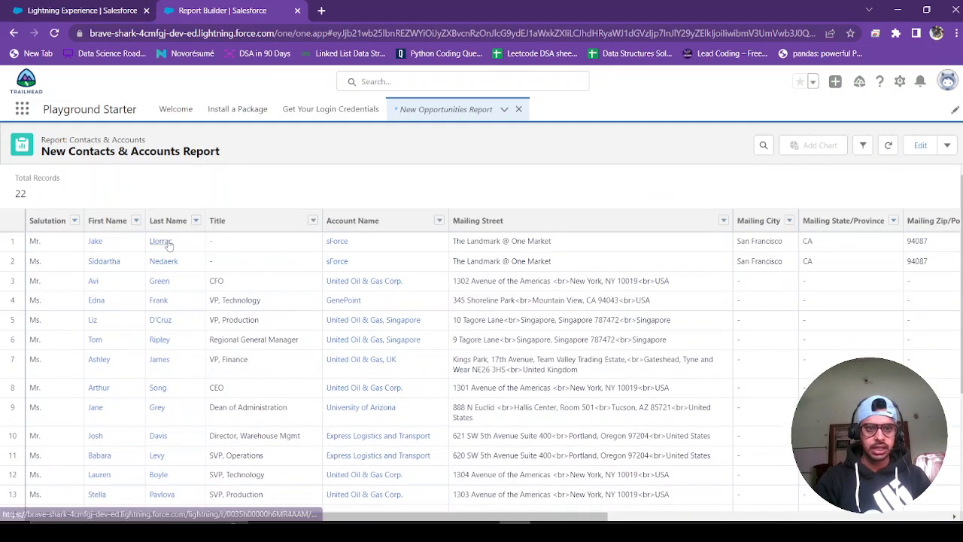
left_click(864, 147)
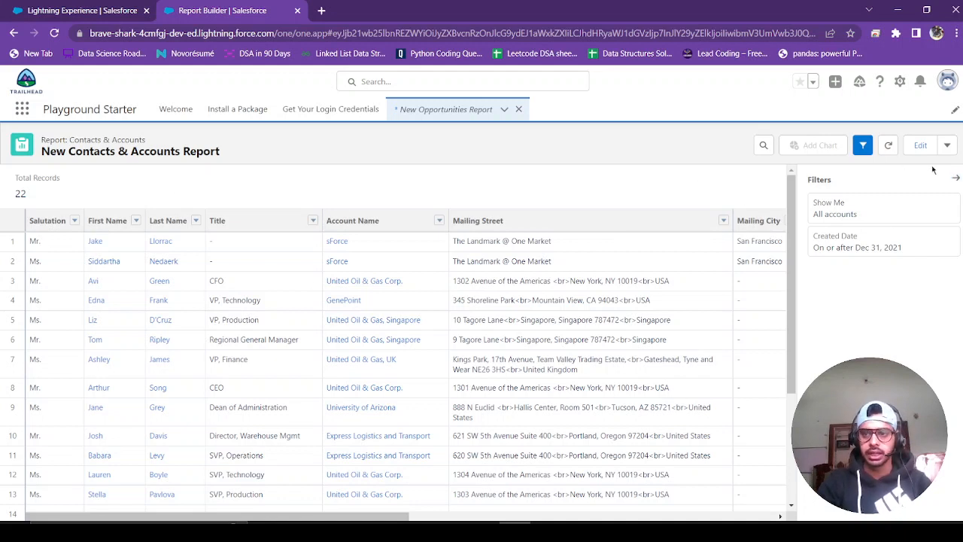
left_click(948, 145)
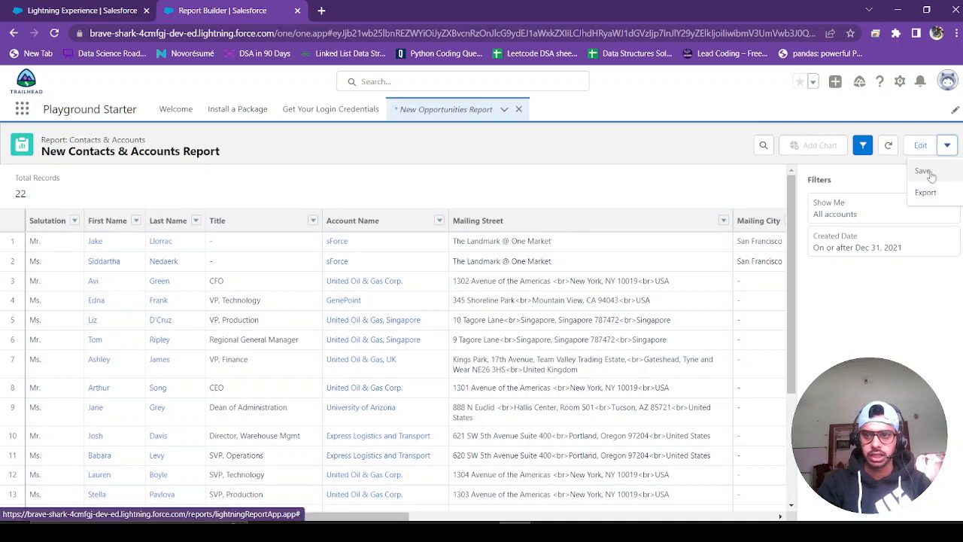
left_click(931, 176)
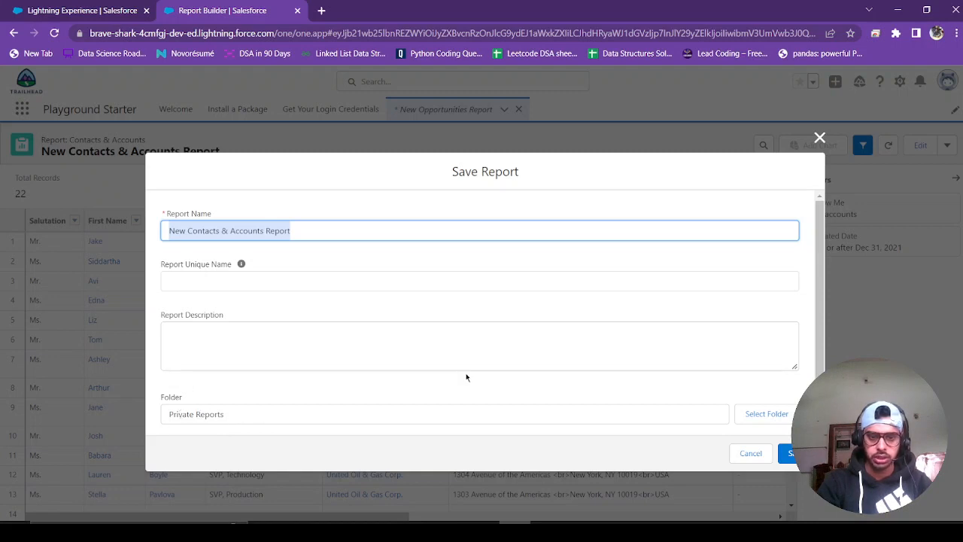
left_click(786, 454)
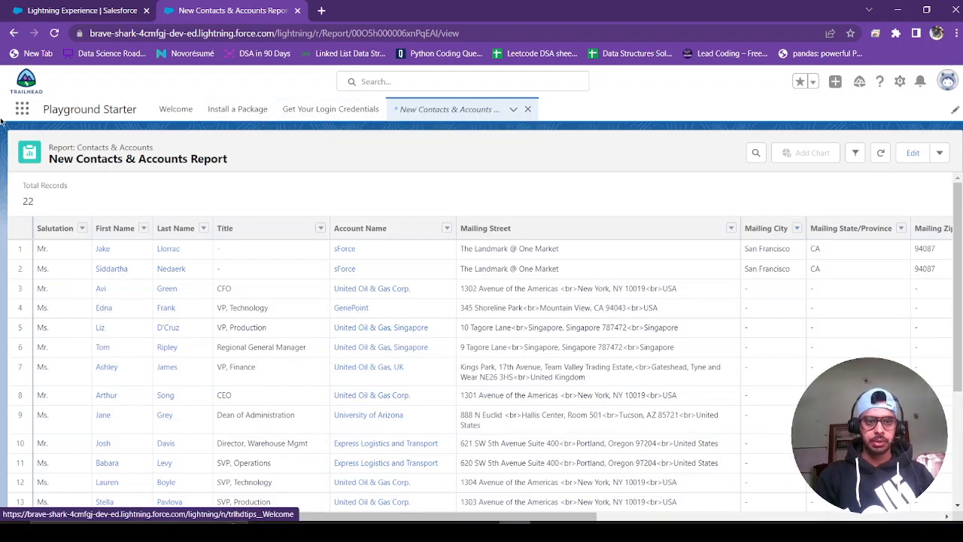
- Find the Reports item in the app launcher and open the recent reports list to check the saved reports
left_click(22, 110)
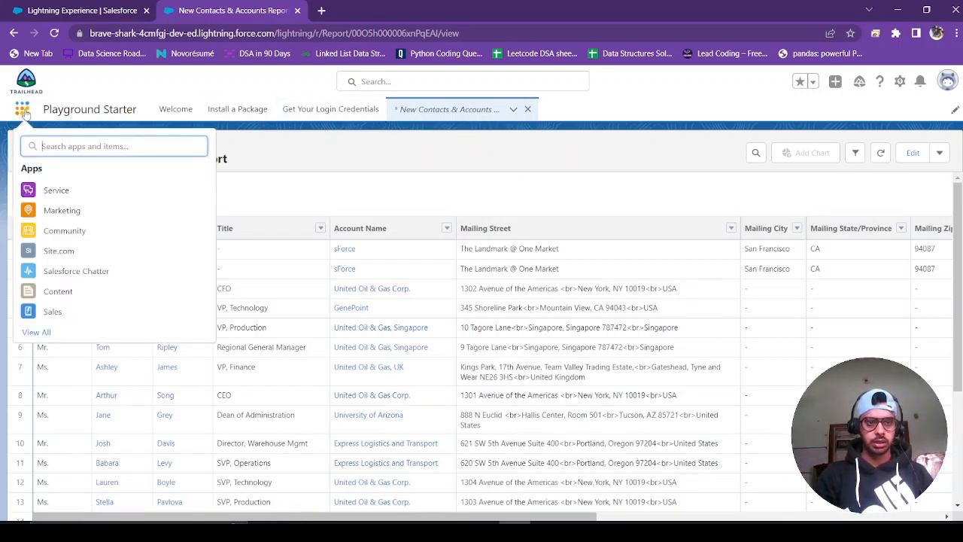
type("reports")
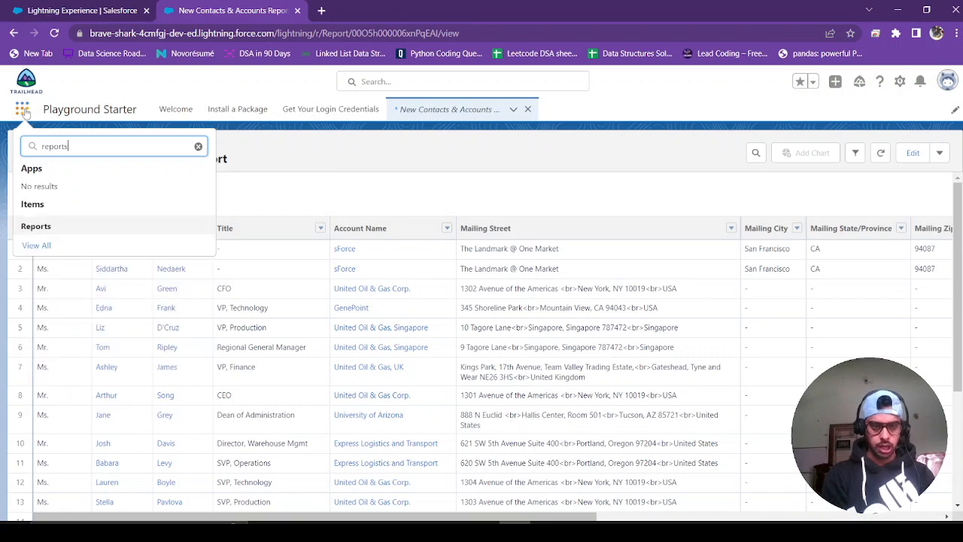
left_click(50, 225)
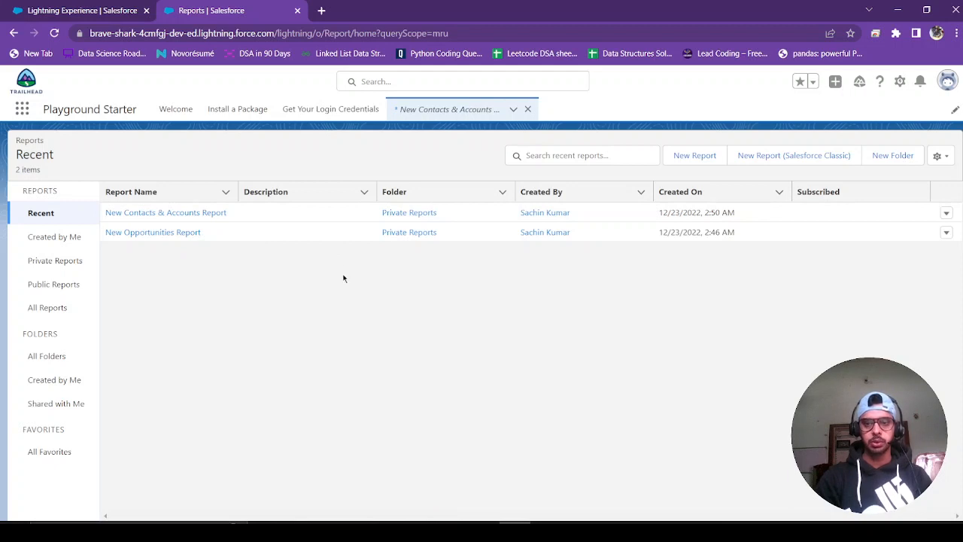
- Find the Dashboards item in the app launcher and open the recent dashboards list
left_click(18, 109)
type("da")
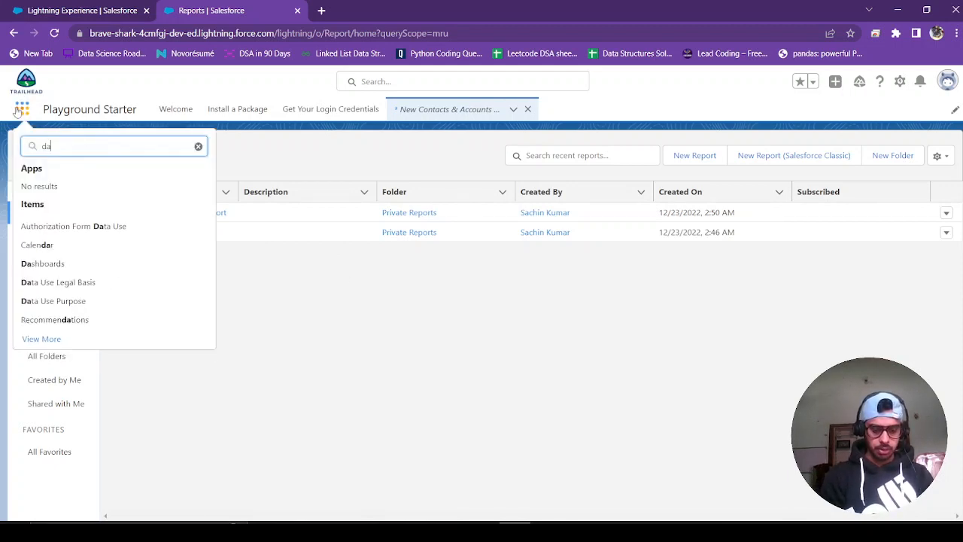
type("shboard")
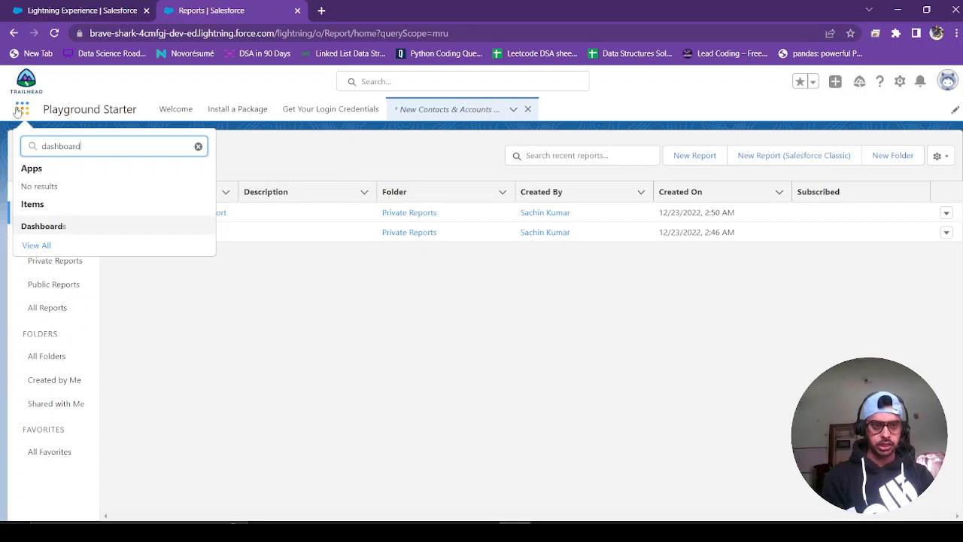
left_click(91, 225)
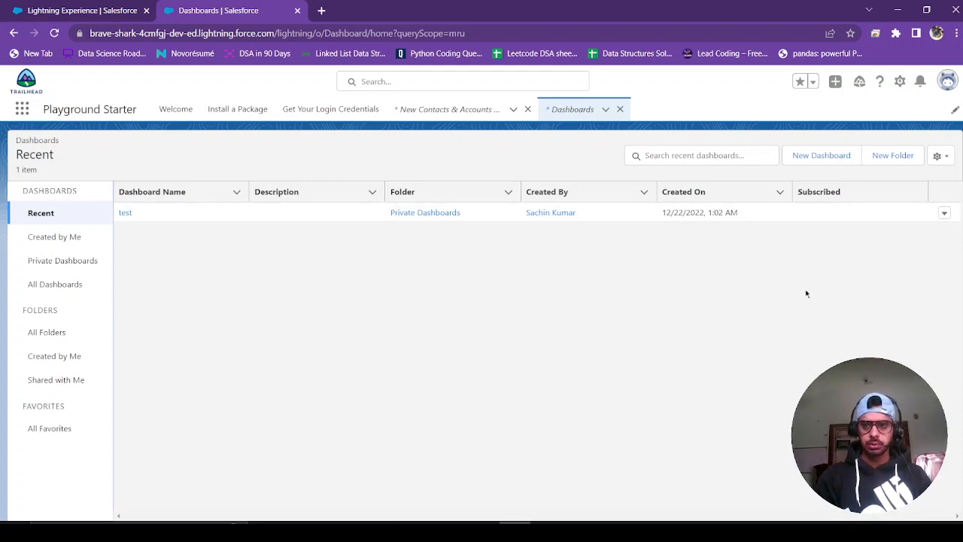
- Create a new dashboard named Account, Contacts and Opportunities in the Private Dashboards folder
left_click(841, 156)
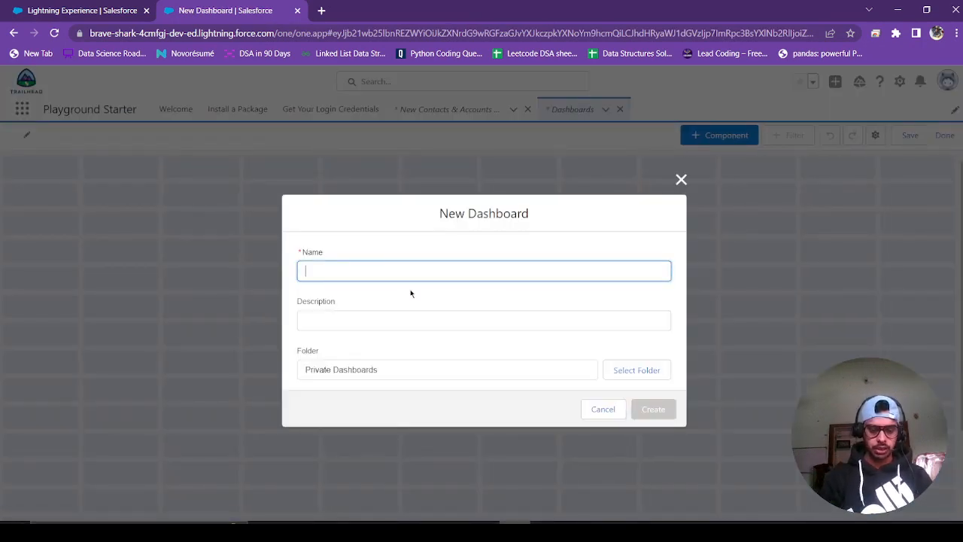
type("Account")
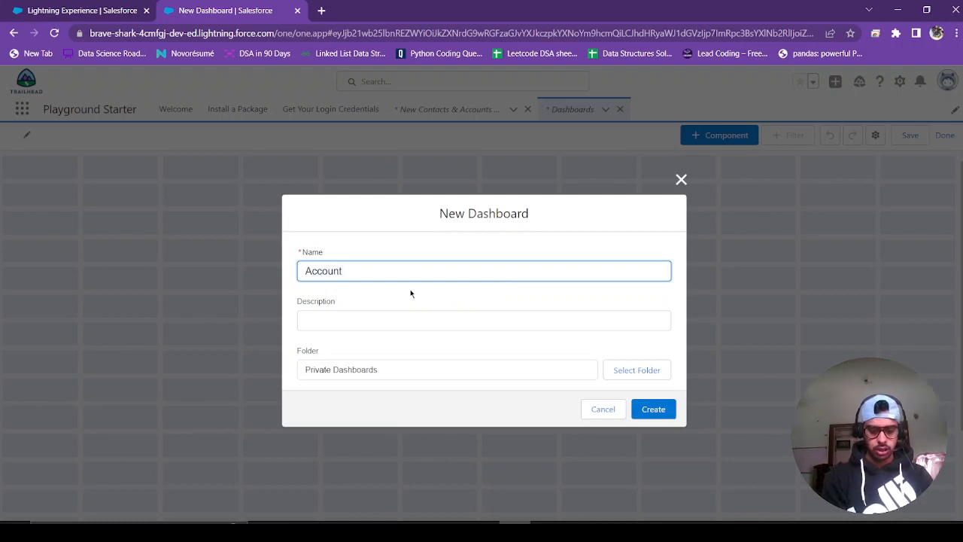
type(",")
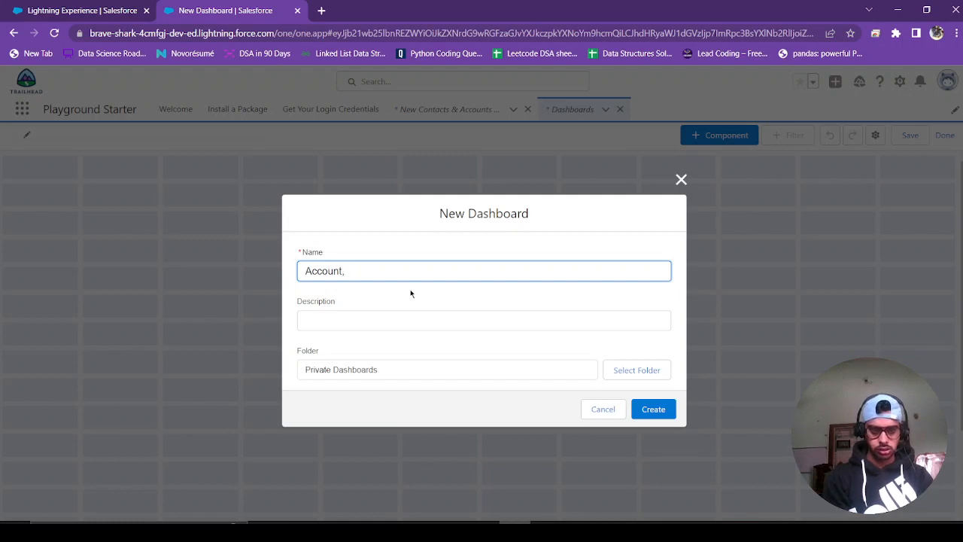
type(" cContacts")
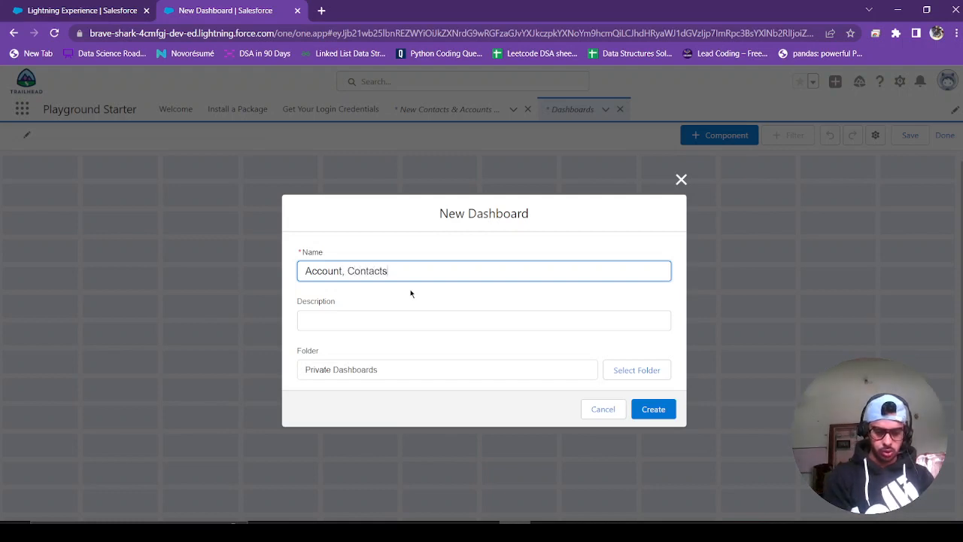
type(" and Opportunit")
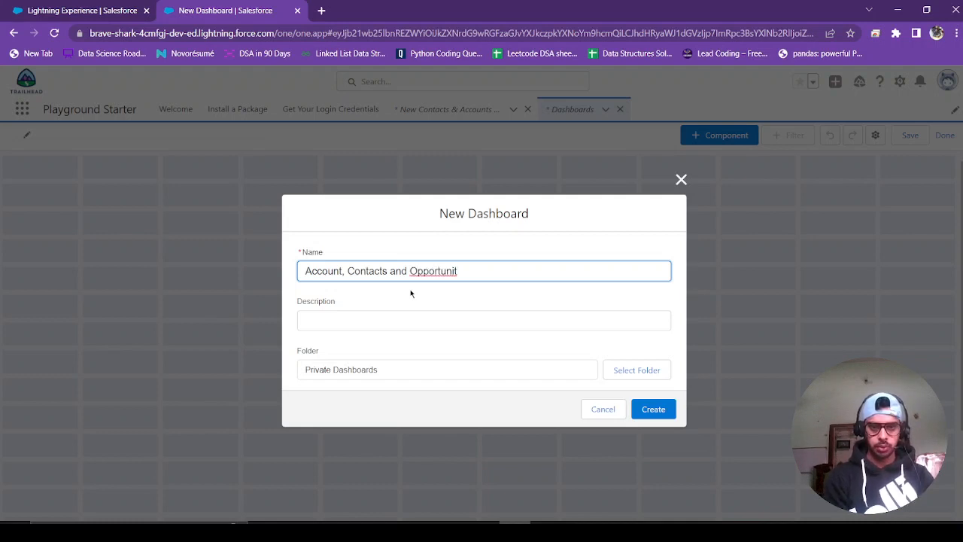
key("BackSpace")
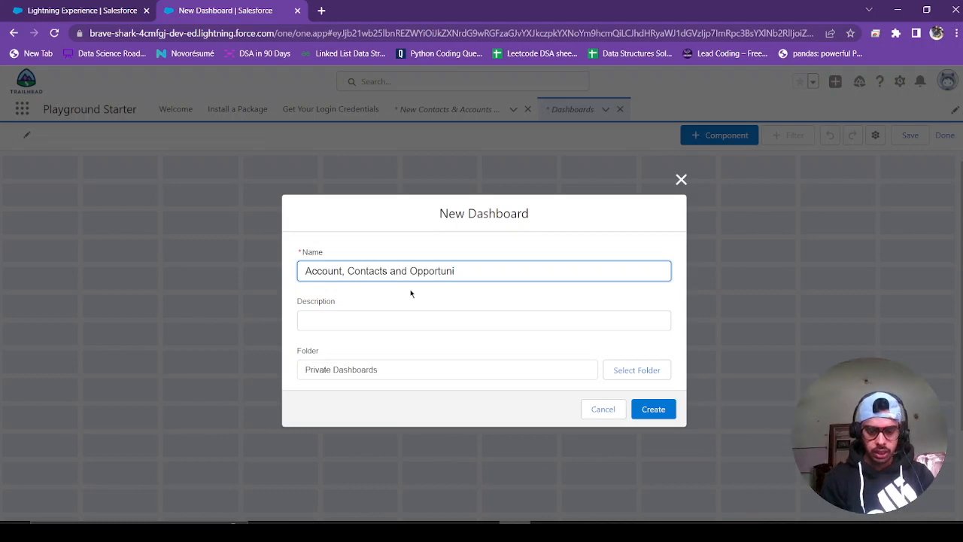
type("ties")
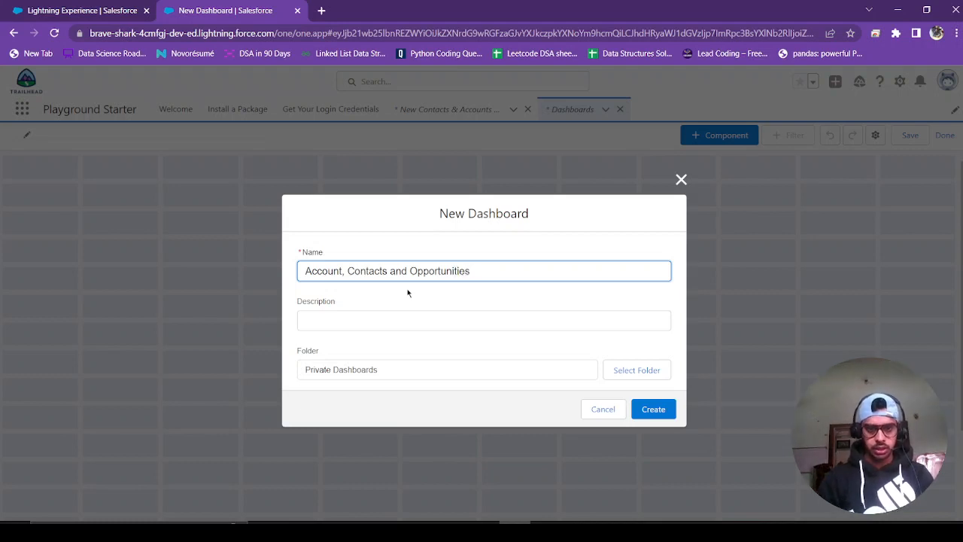
left_click(661, 416)
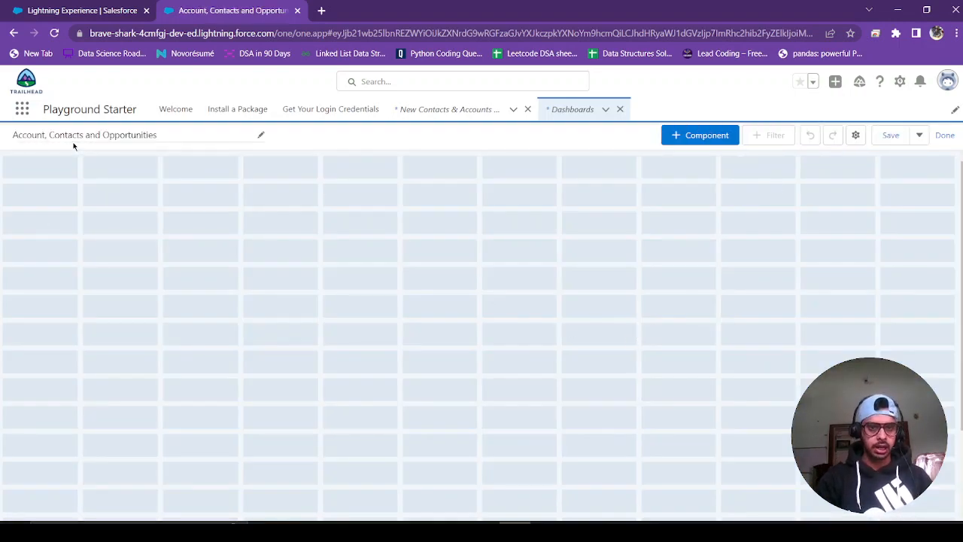
- Start a new dashboard component based on New Contacts & Accounts Report
left_click(687, 137)
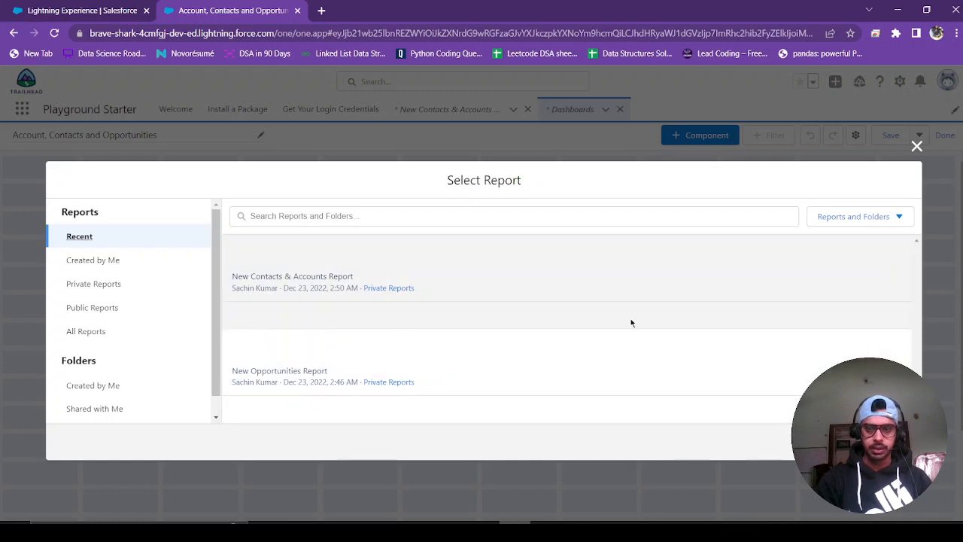
left_click(496, 280)
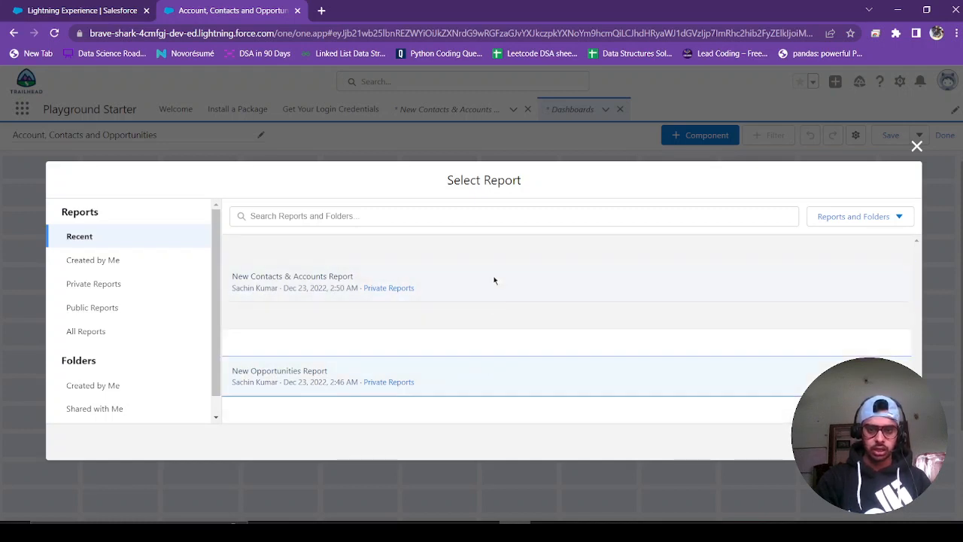
left_click(891, 443)
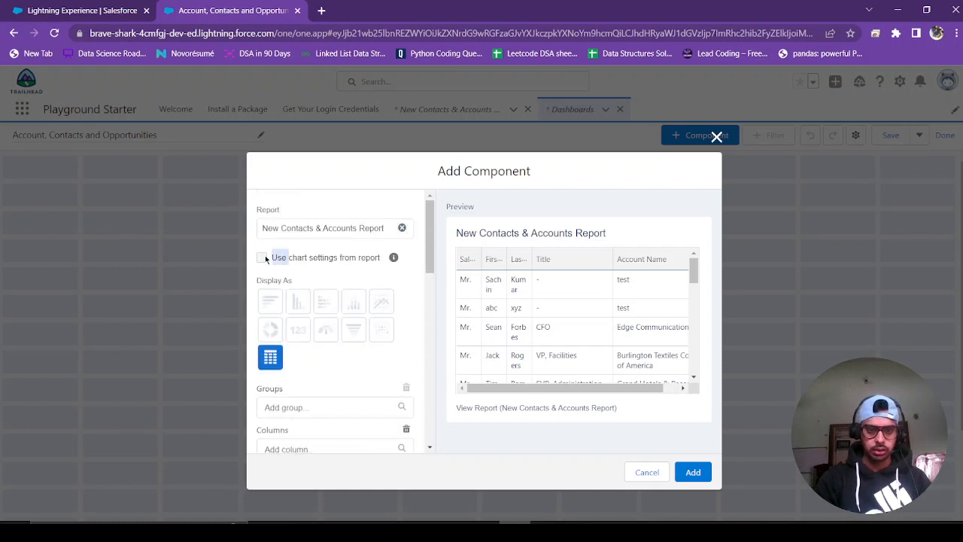
- Try to switch the component to a chart display and to use the chart settings from the report
left_click(326, 313)
scroll(418, 274, "down", 3)
scroll(395, 286, "up", 3)
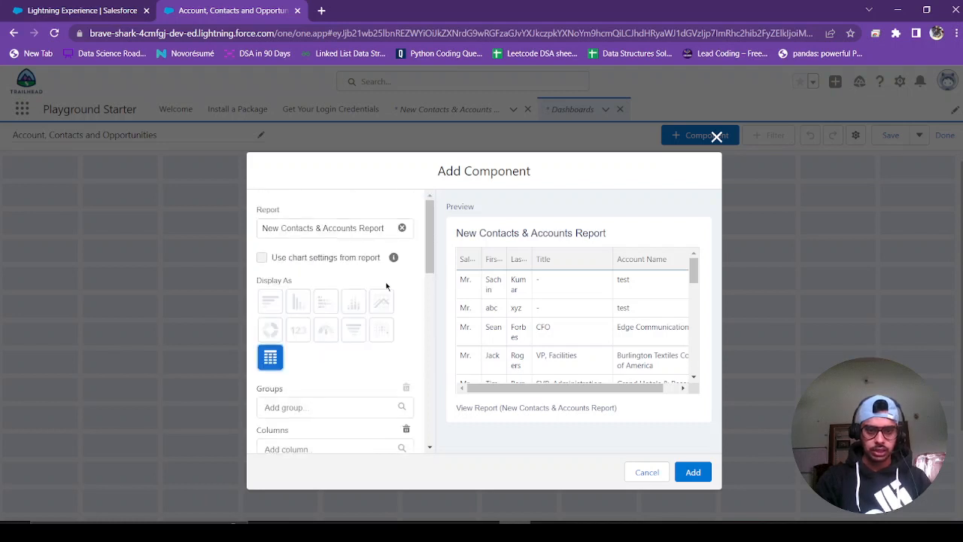
double_click(270, 259)
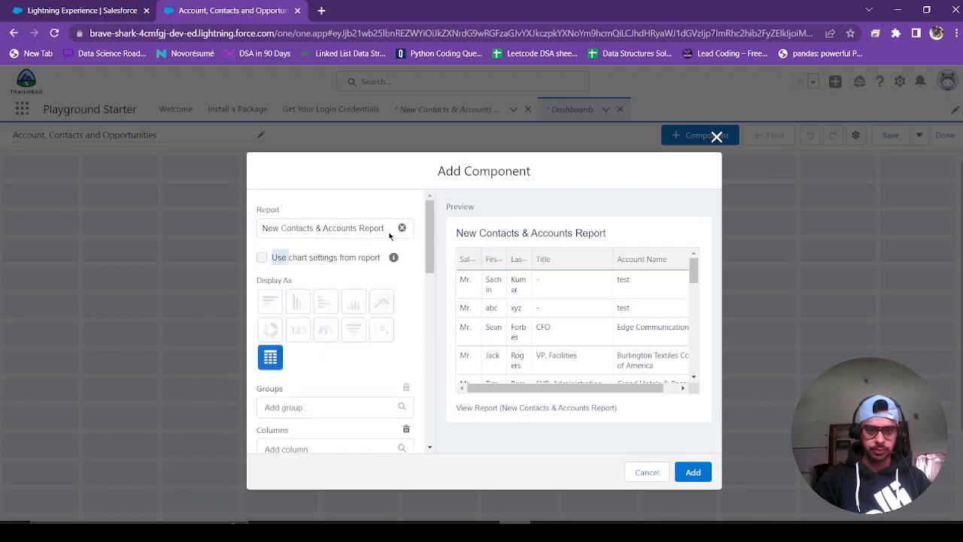
left_click(255, 258)
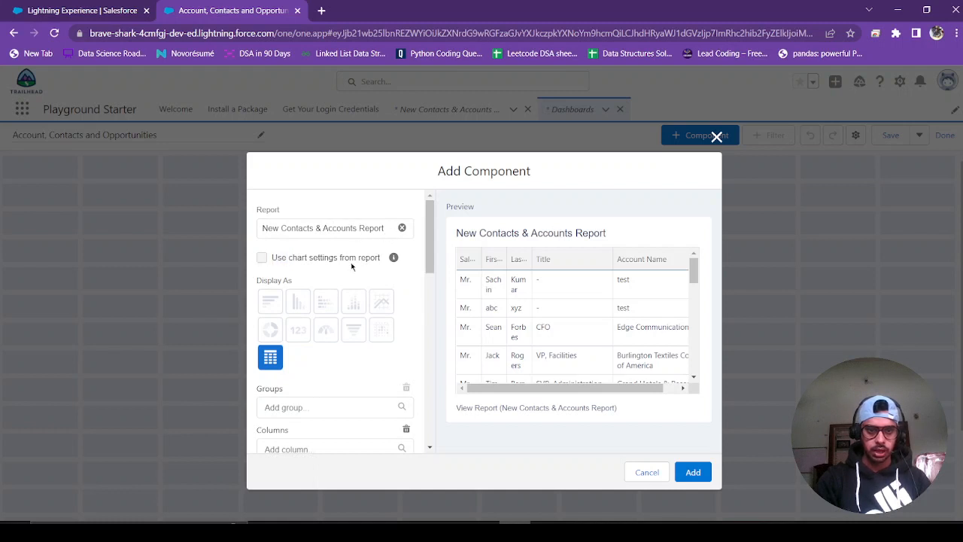
scroll(351, 266, "down", 2)
scroll(339, 264, "up", 2)
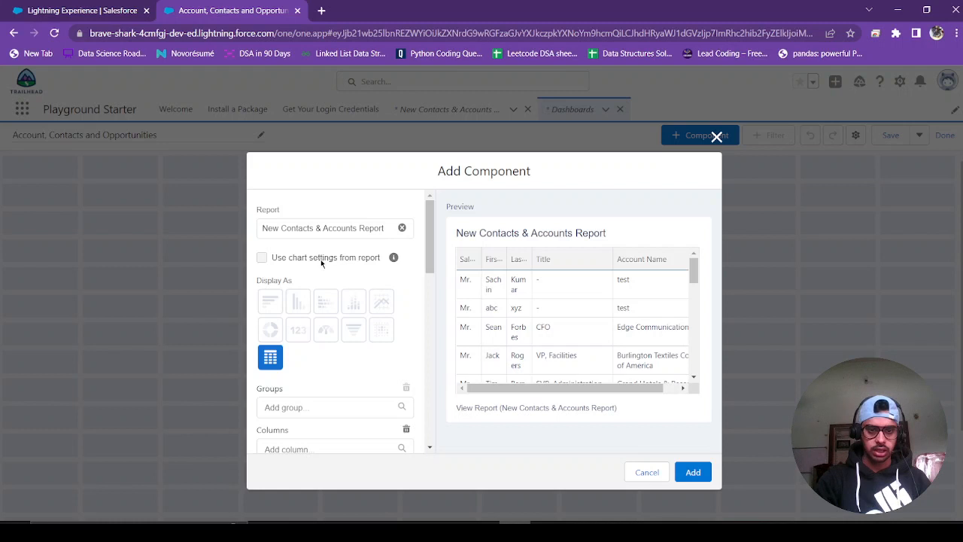
- Review the component's columns, sorting, title and theme settings, and add it to the dashboard as a table with the Light theme
scroll(357, 264, "down", 3)
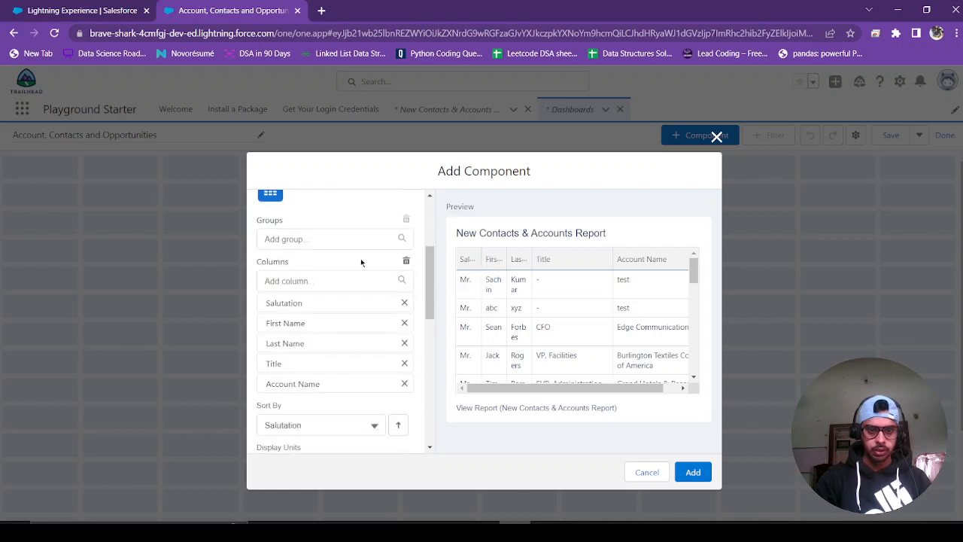
scroll(324, 305, "down", 1)
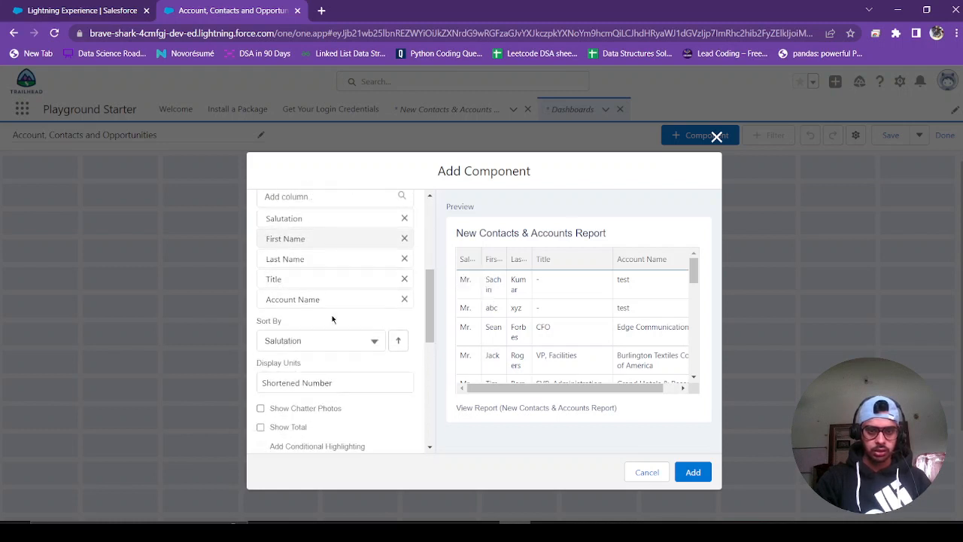
scroll(333, 318, "up", 2)
scroll(334, 320, "down", 1)
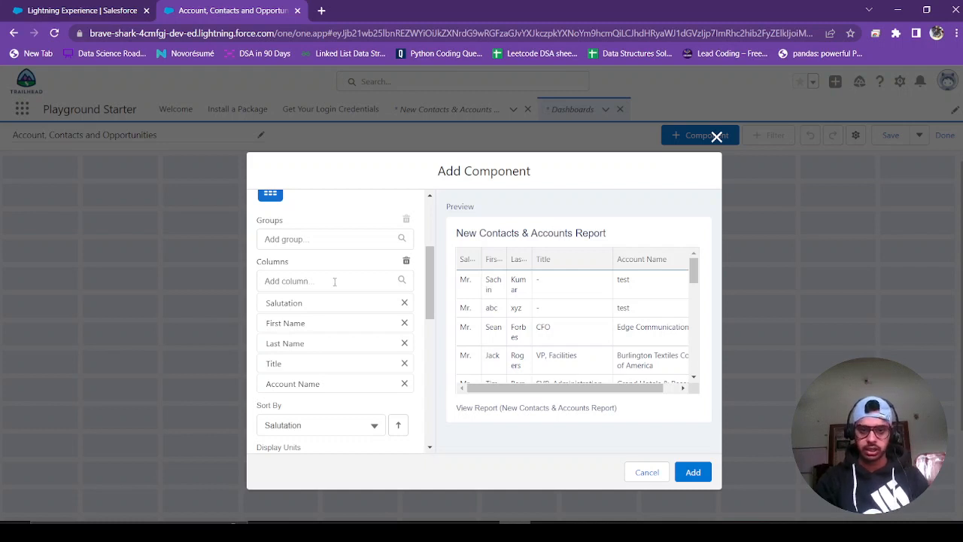
scroll(335, 282, "down", 2)
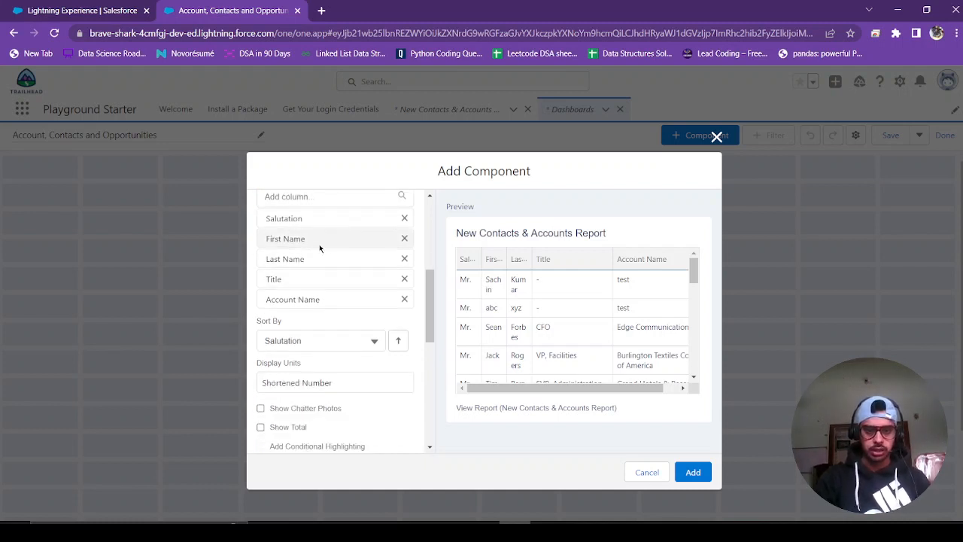
scroll(332, 248, "down", 2)
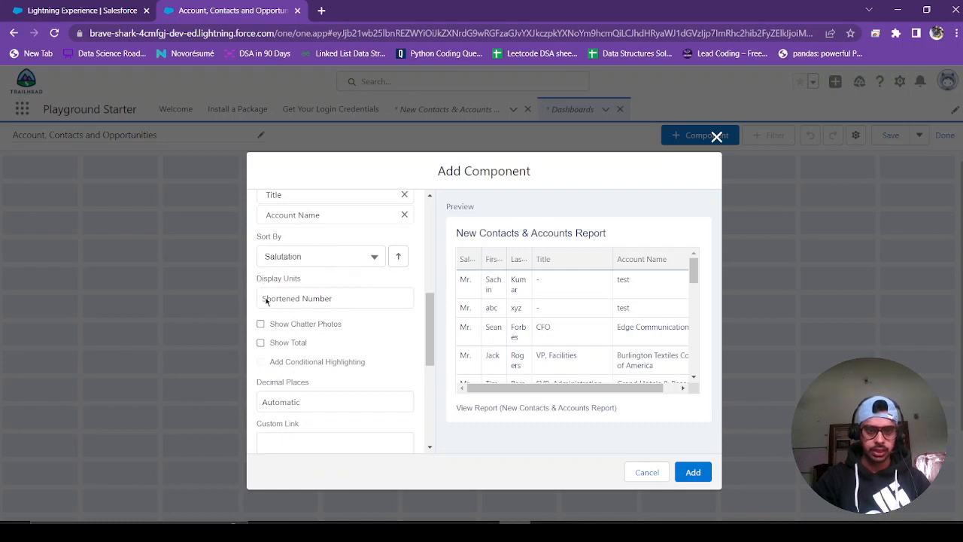
scroll(369, 301, "down", 7)
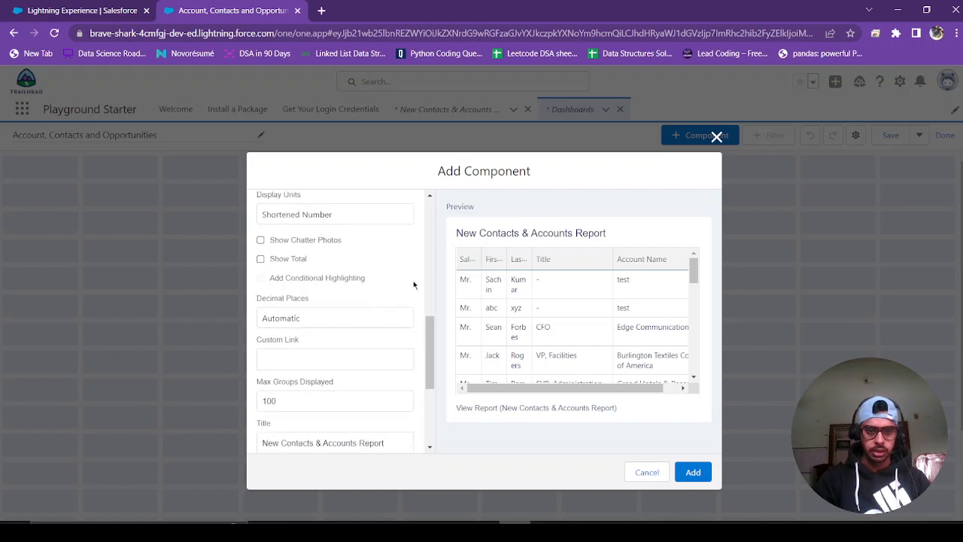
scroll(380, 275, "down", 1)
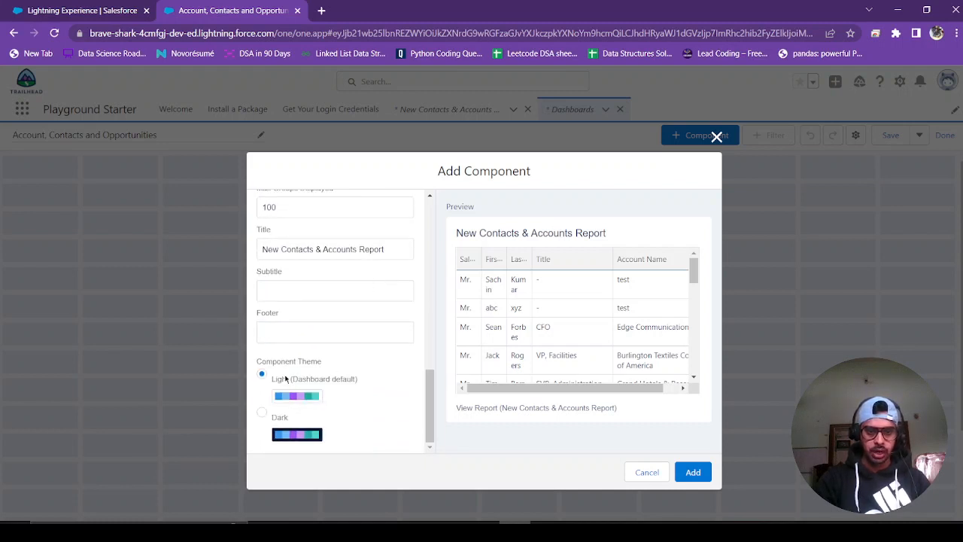
scroll(362, 295, "up", 10)
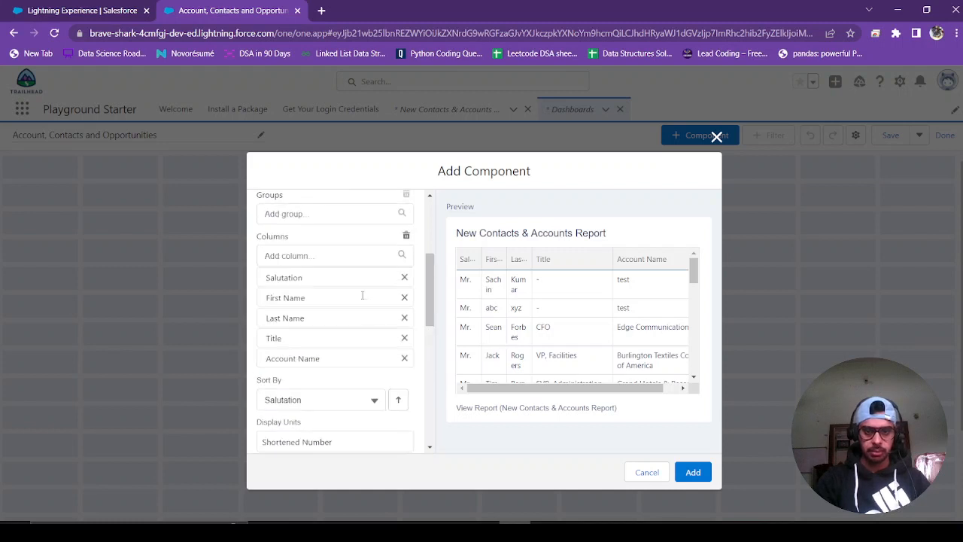
left_click(692, 471)
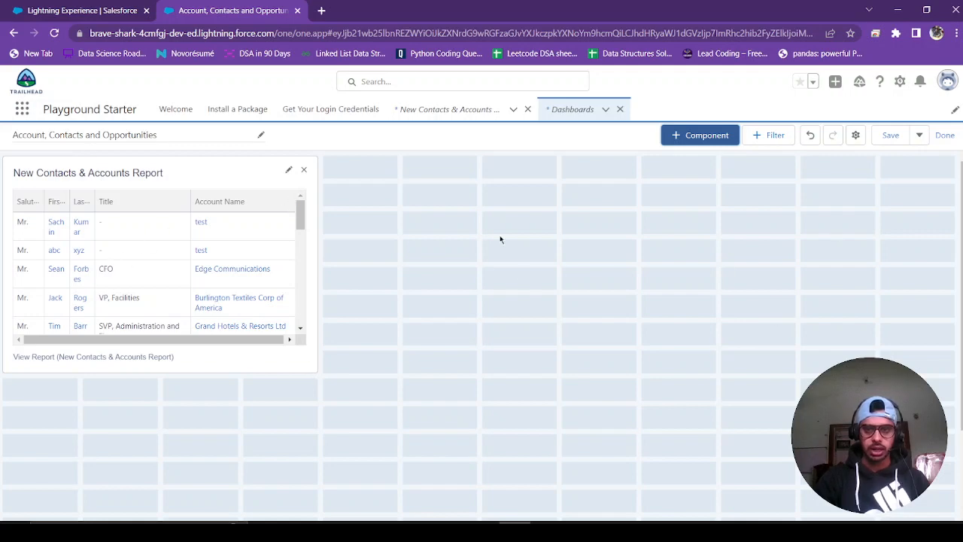
left_click(289, 172)
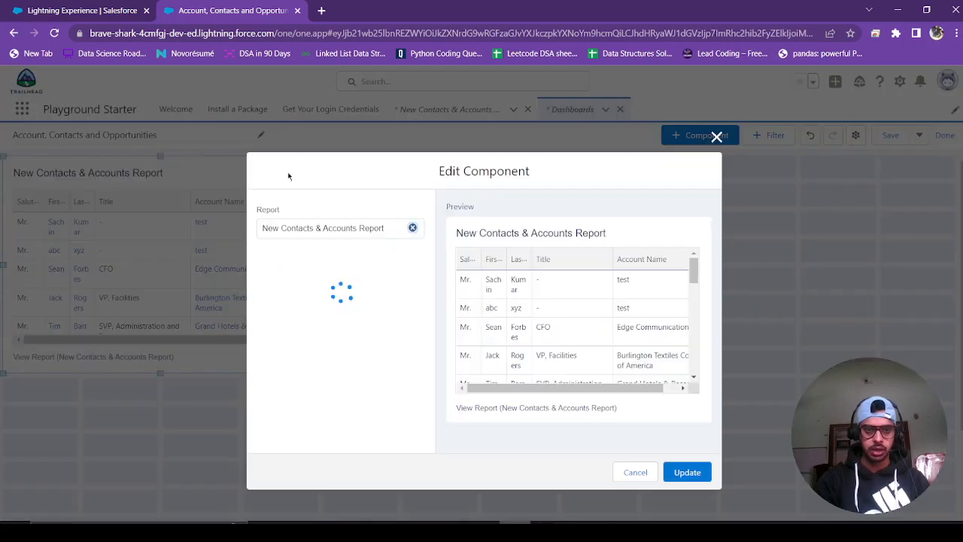
scroll(328, 286, "down", 2)
scroll(329, 285, "up", 2)
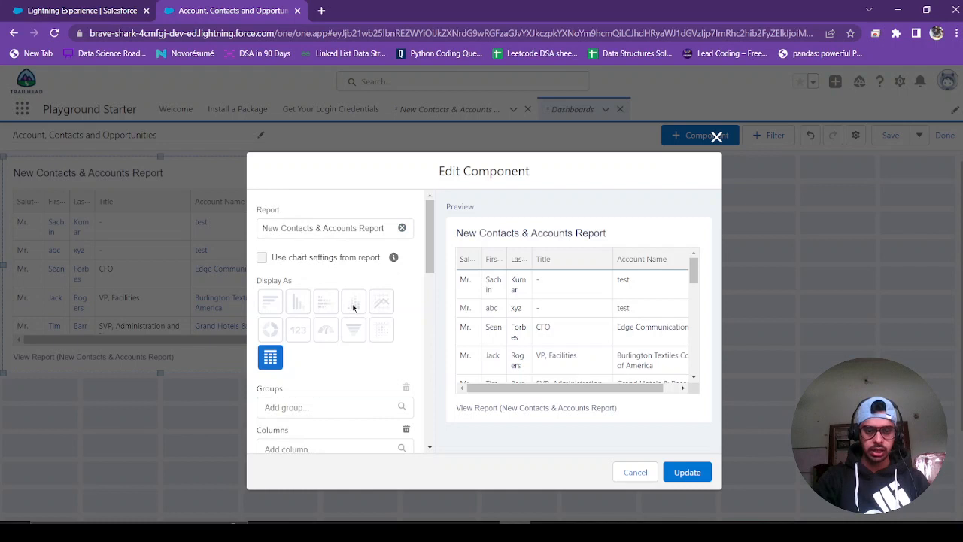
scroll(376, 339, "down", 5)
scroll(382, 332, "up", 5)
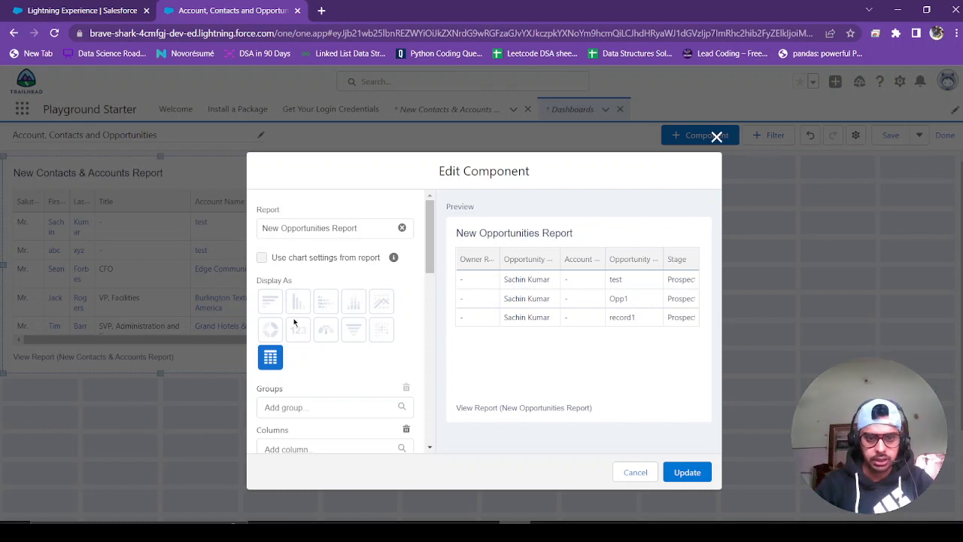
left_click(640, 473)
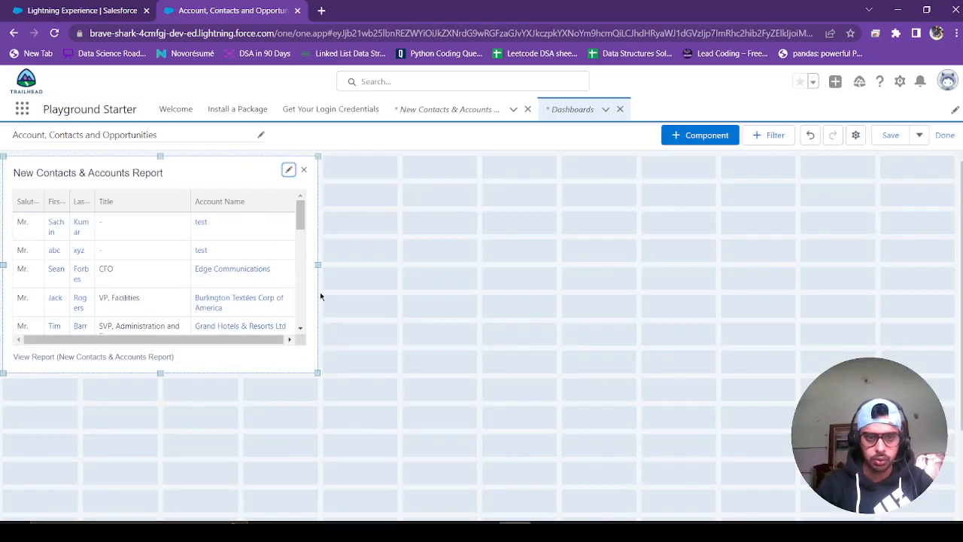
- Review the settings of the New Contacts & Accounts Report component without changing them, and remove the component from the dashboard
left_click(288, 169)
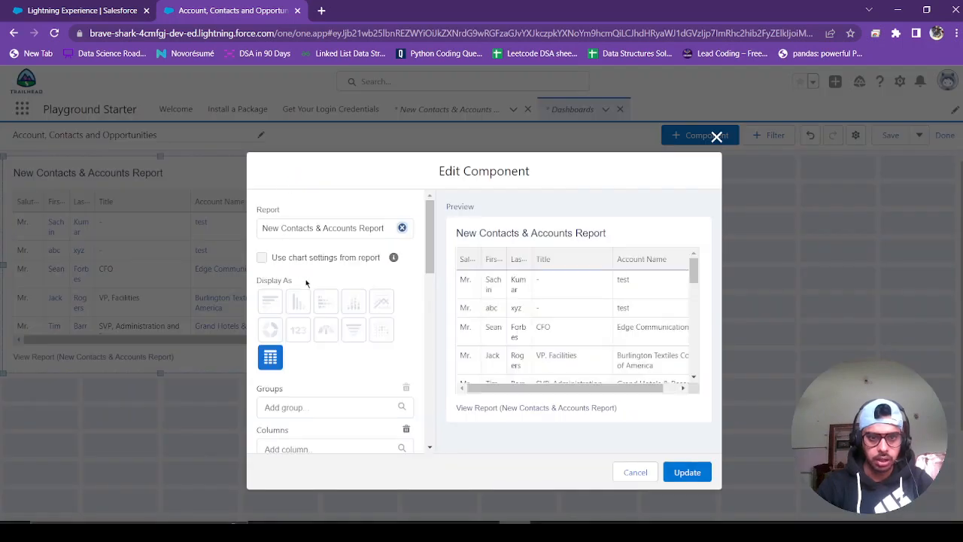
scroll(307, 280, "down", 10)
scroll(307, 280, "up", 7)
scroll(307, 280, "up", 3)
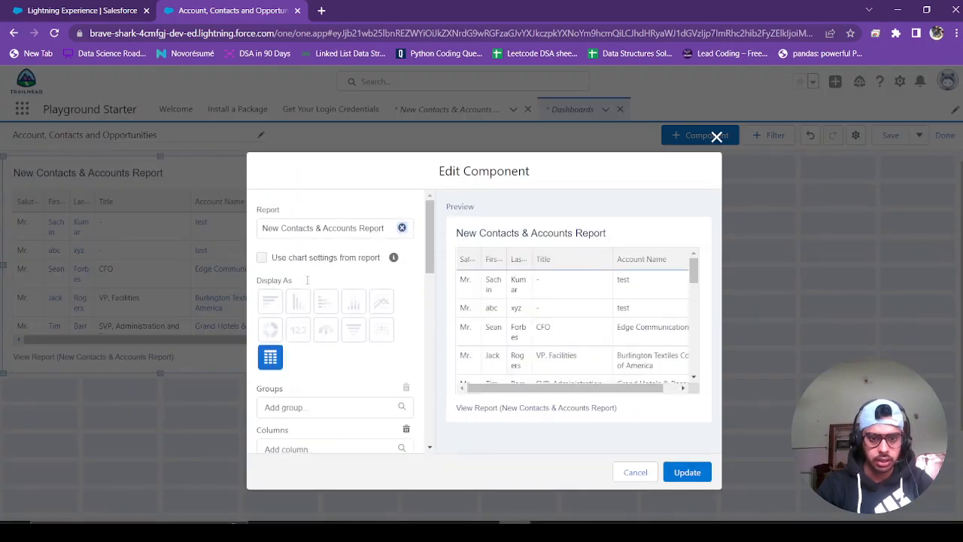
scroll(307, 282, "down", 2)
scroll(308, 283, "down", 6)
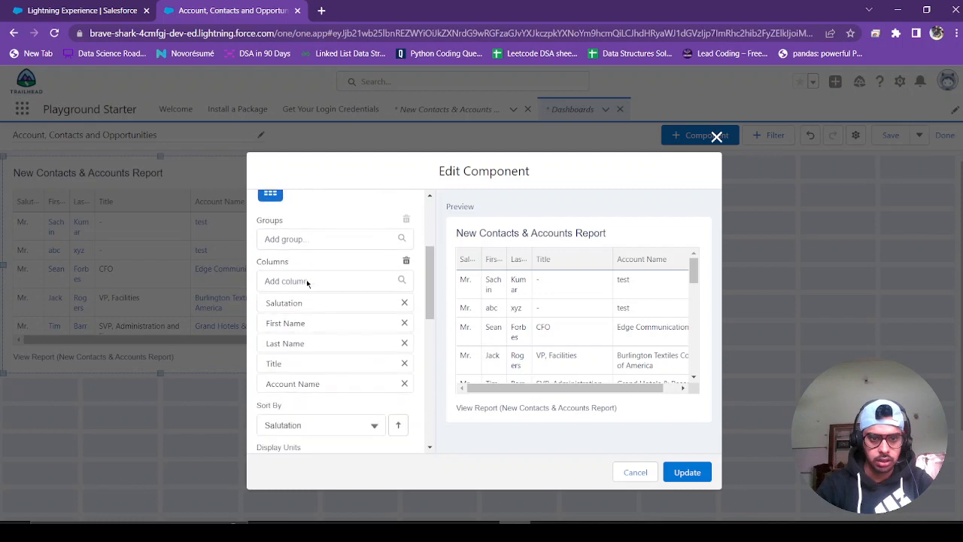
scroll(307, 283, "down", 5)
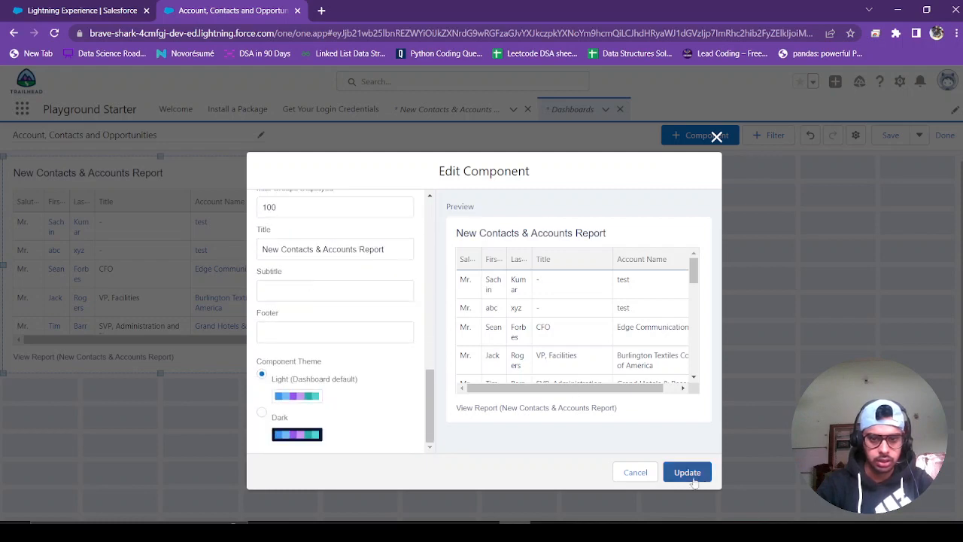
left_click(635, 472)
left_click(306, 172)
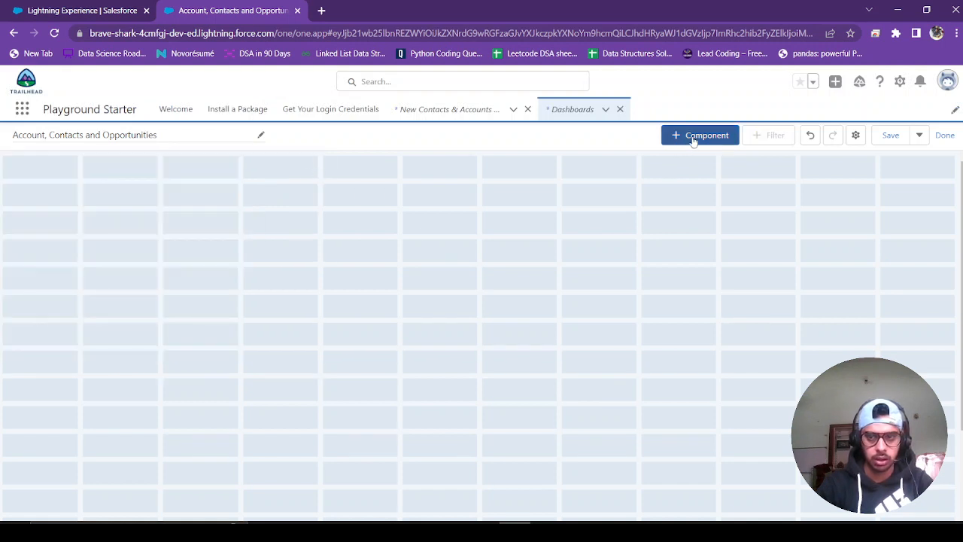
- Find the Reports list and open New Opportunities Report for editing
left_click(22, 109)
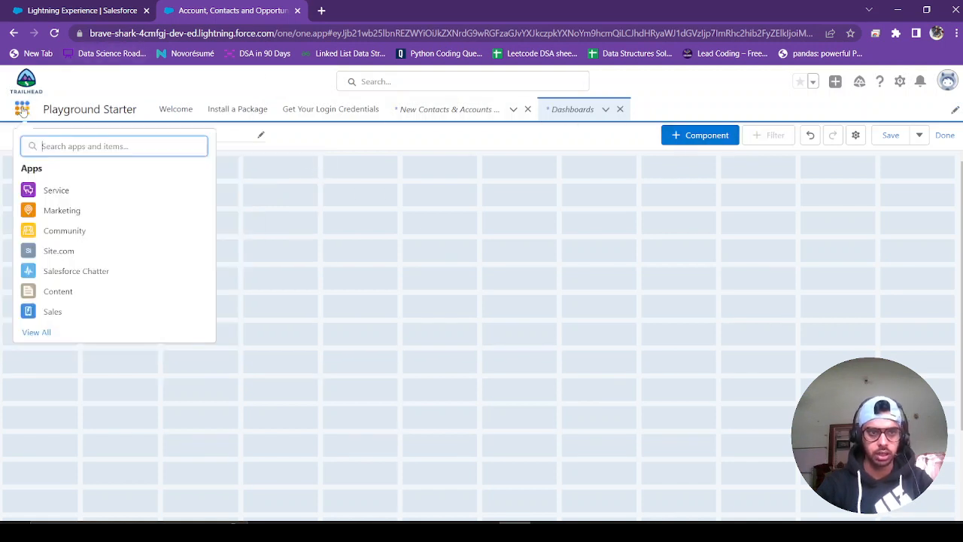
type("reports")
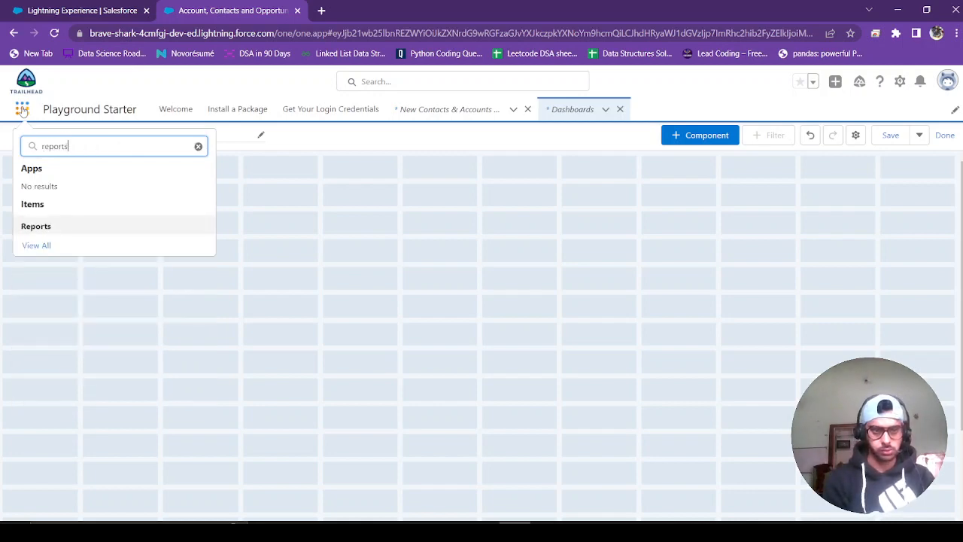
left_click(65, 225)
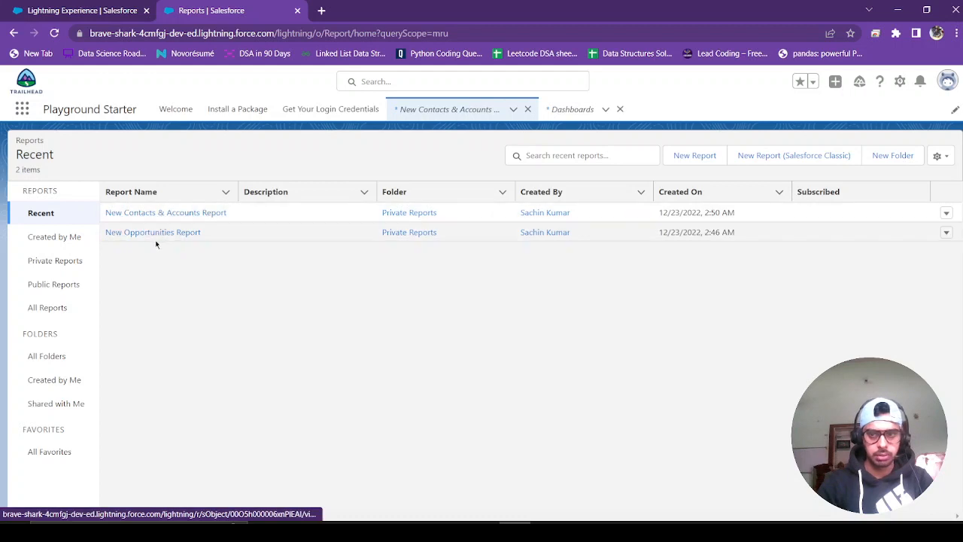
left_click(947, 234)
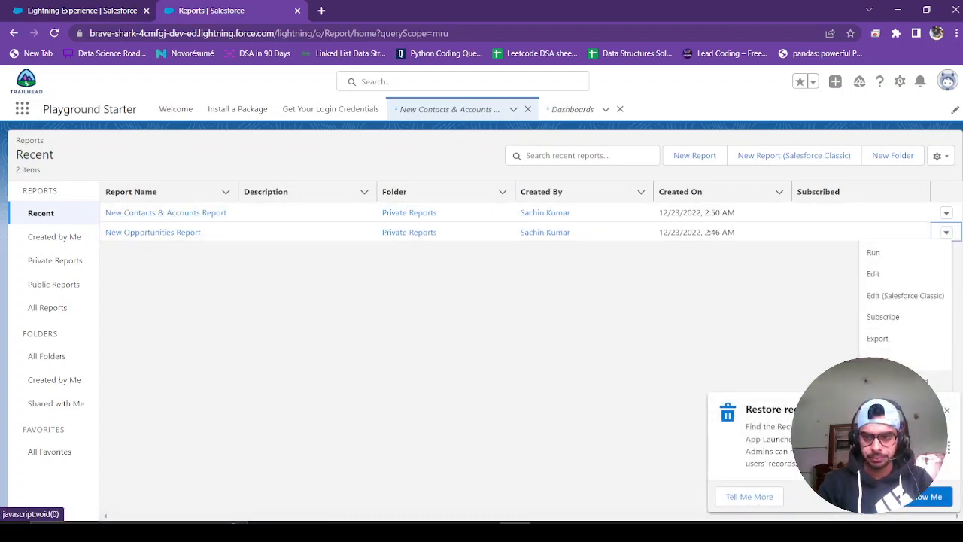
left_click(947, 411)
left_click(947, 233)
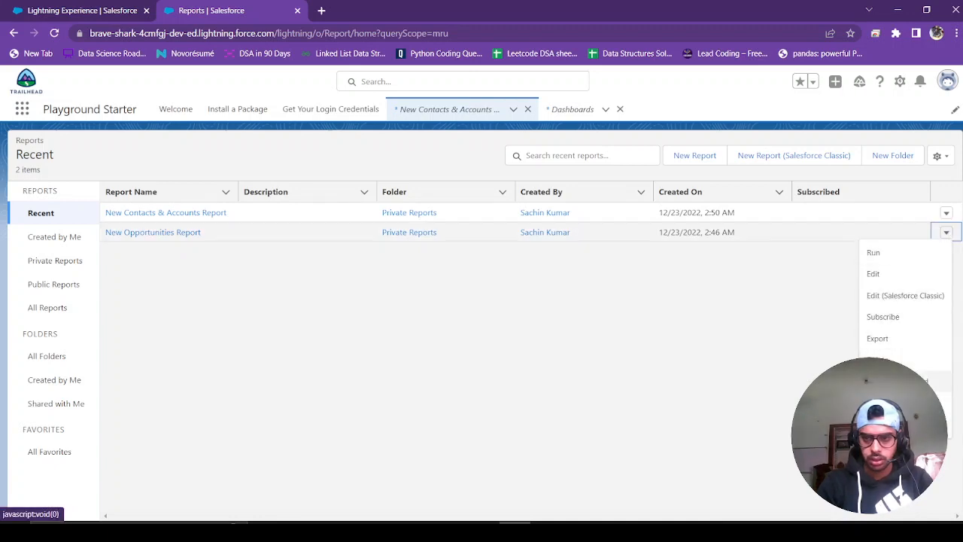
left_click(875, 275)
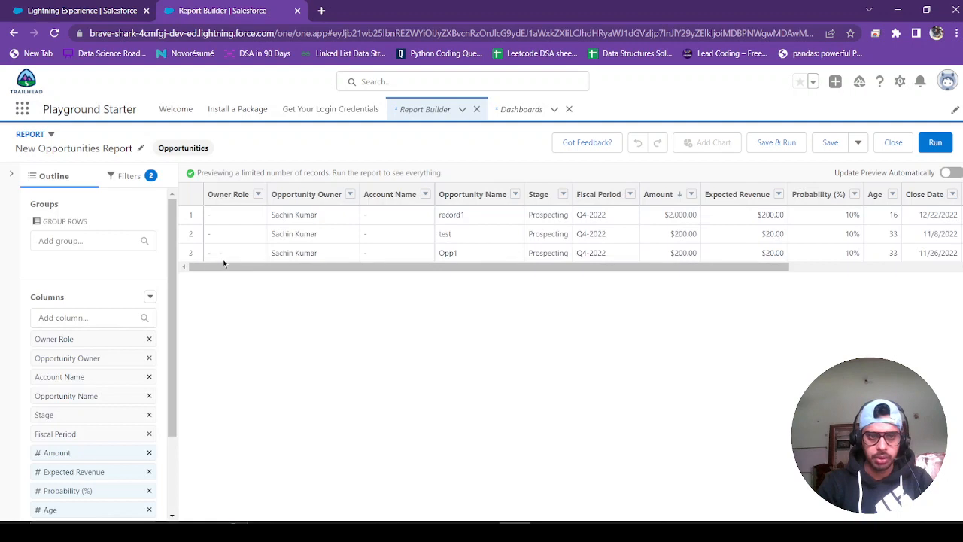
- Group the report's rows by Created By and its columns by Last Modified By
left_click(88, 241)
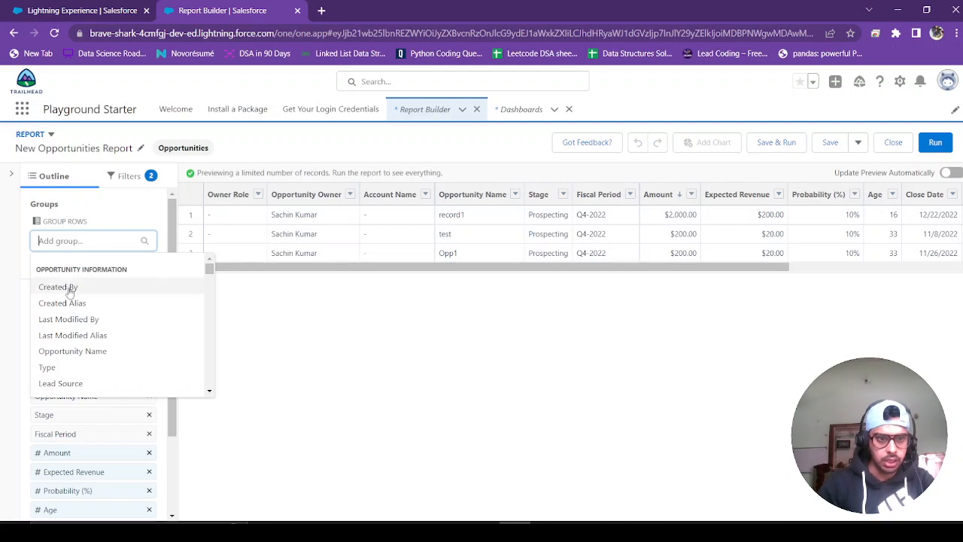
scroll(69, 294, "down", 1)
scroll(68, 293, "up", 1)
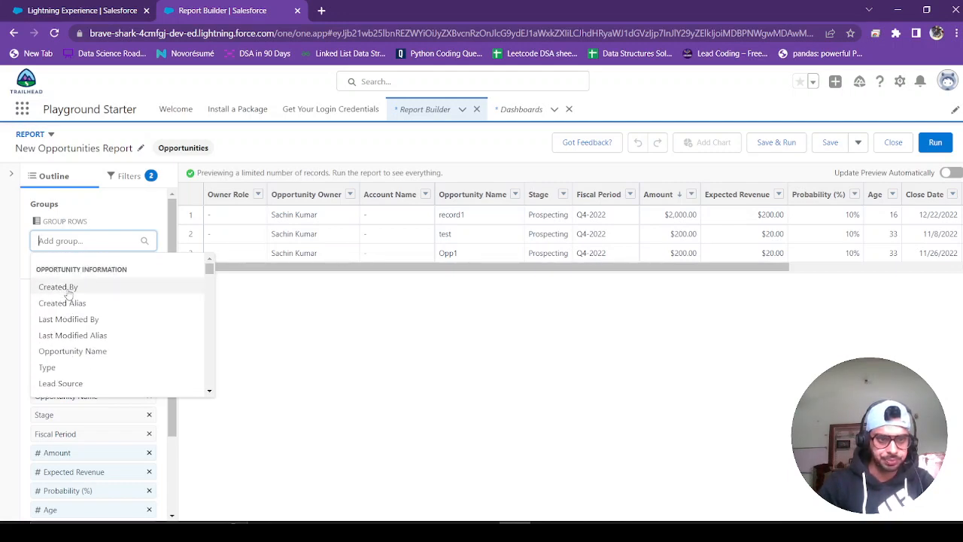
left_click(58, 286)
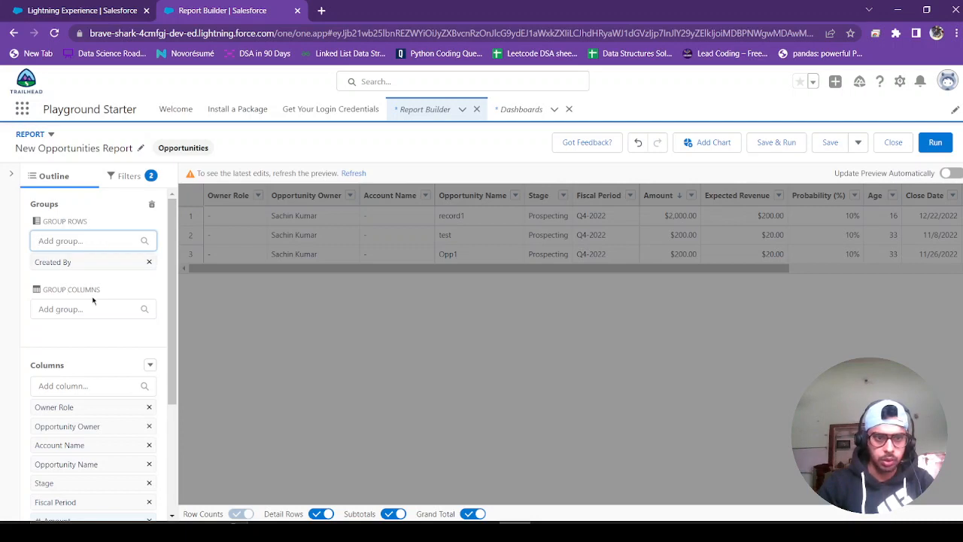
left_click(85, 305)
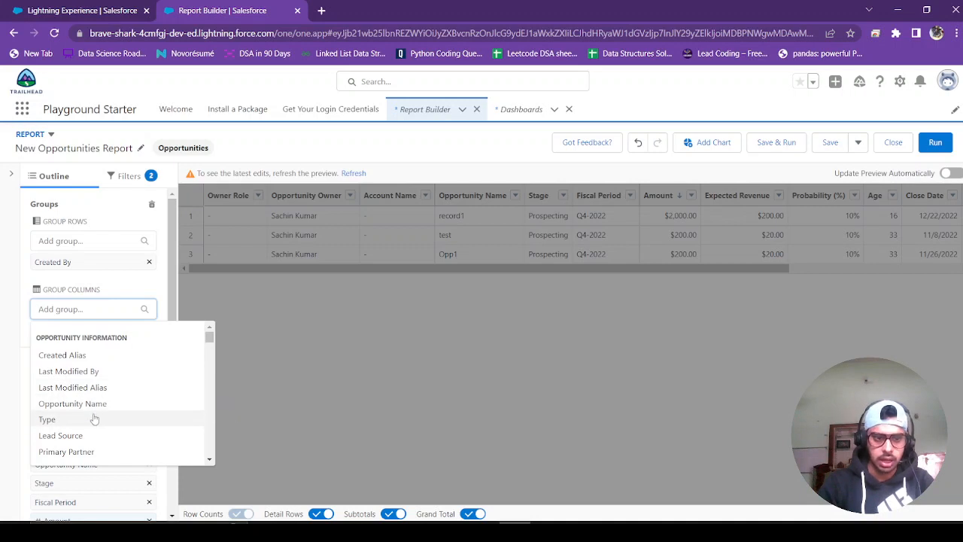
left_click(83, 369)
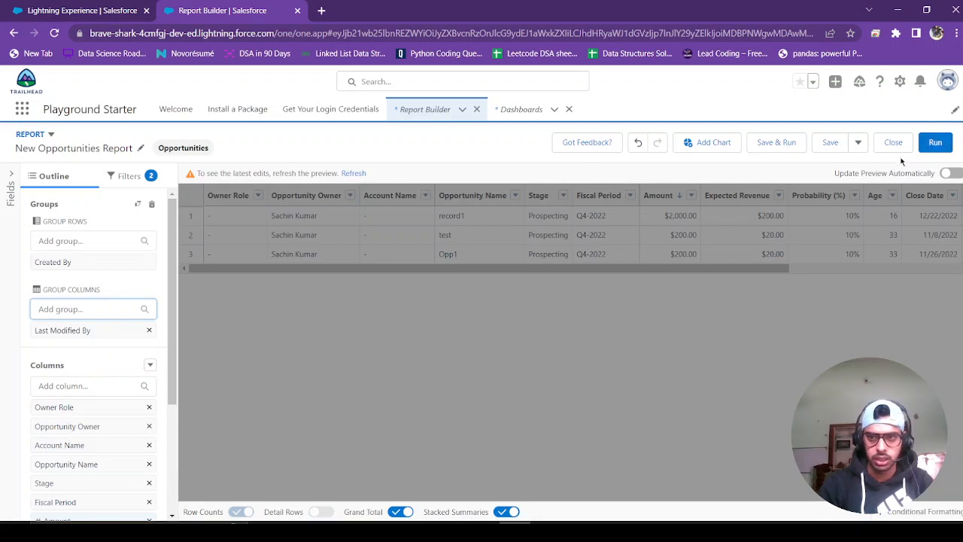
- Save the grouping changes to New Opportunities Report, close it and return to the dashboards list
left_click(858, 144)
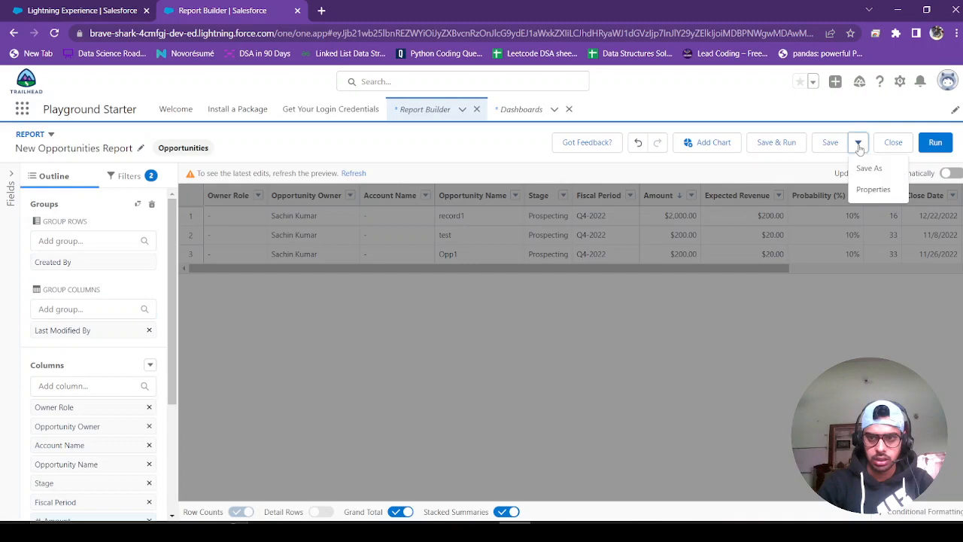
left_click(831, 146)
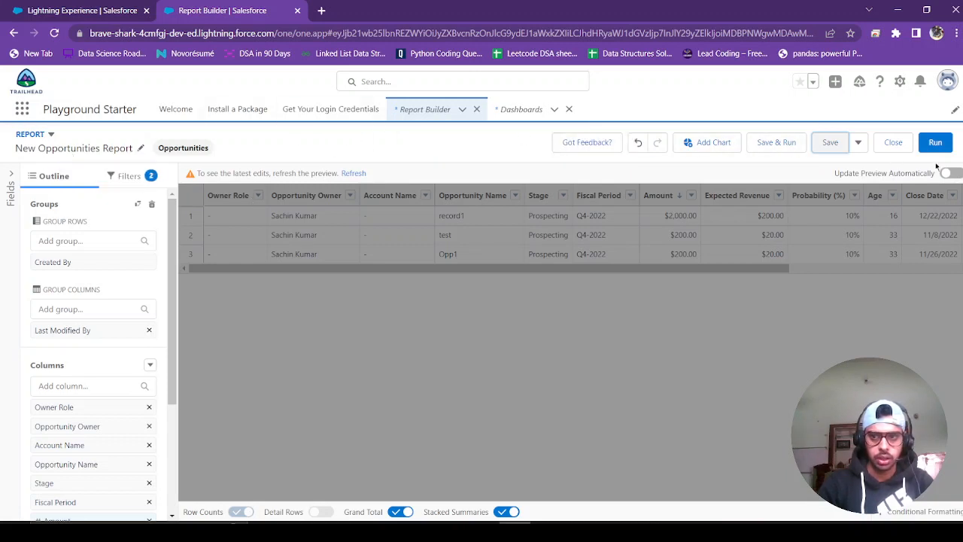
left_click(695, 327)
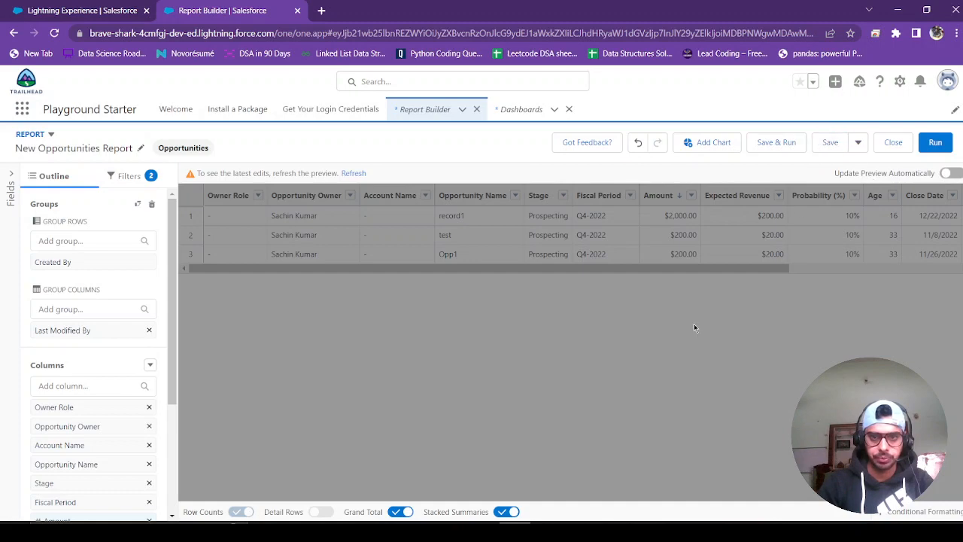
left_click(523, 110)
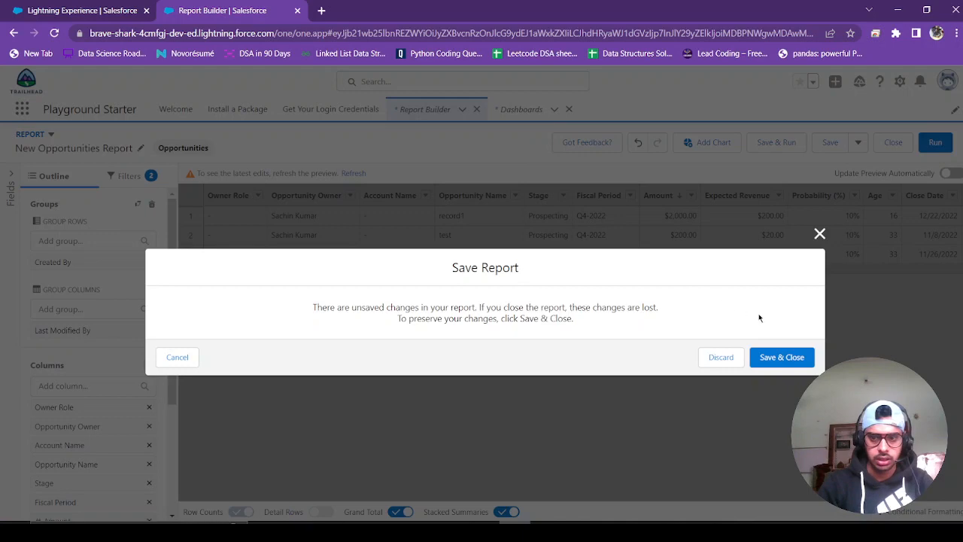
left_click(789, 361)
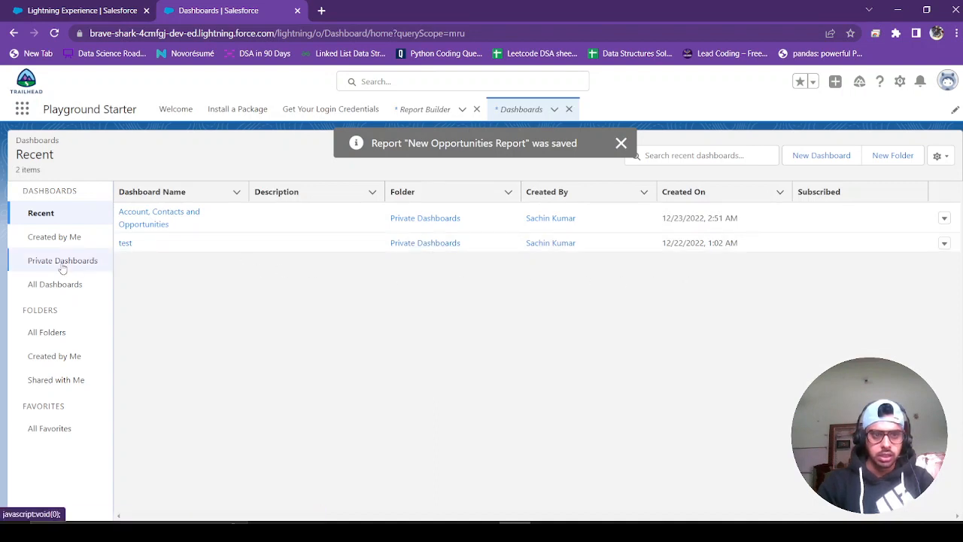
- Open the Account, Contacts and Opportunities dashboard for editing and start a new component based on New Opportunities Report
left_click(147, 226)
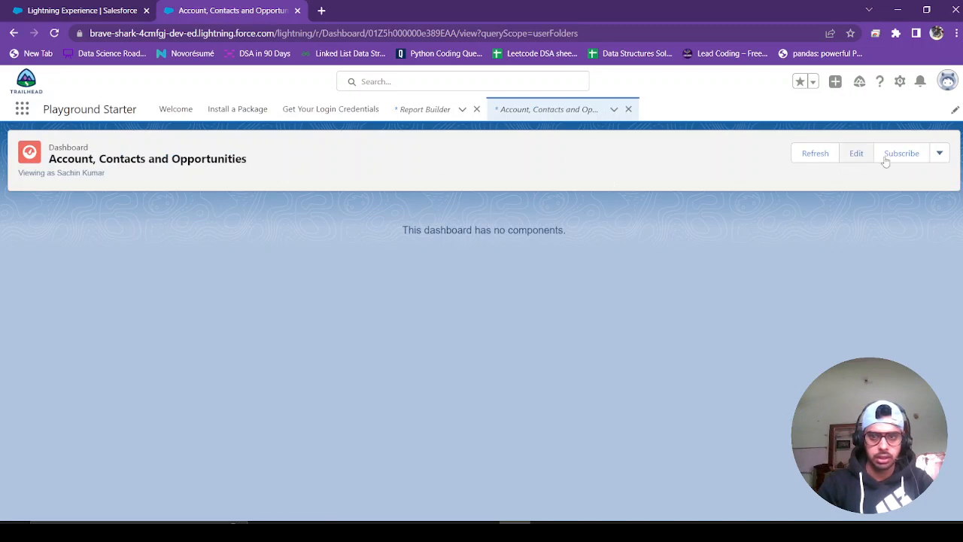
left_click(940, 154)
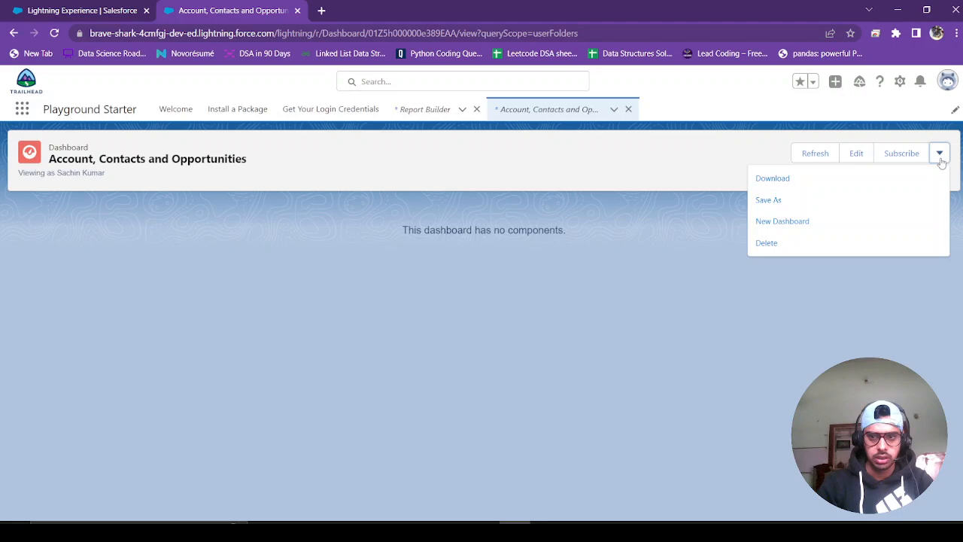
left_click(856, 155)
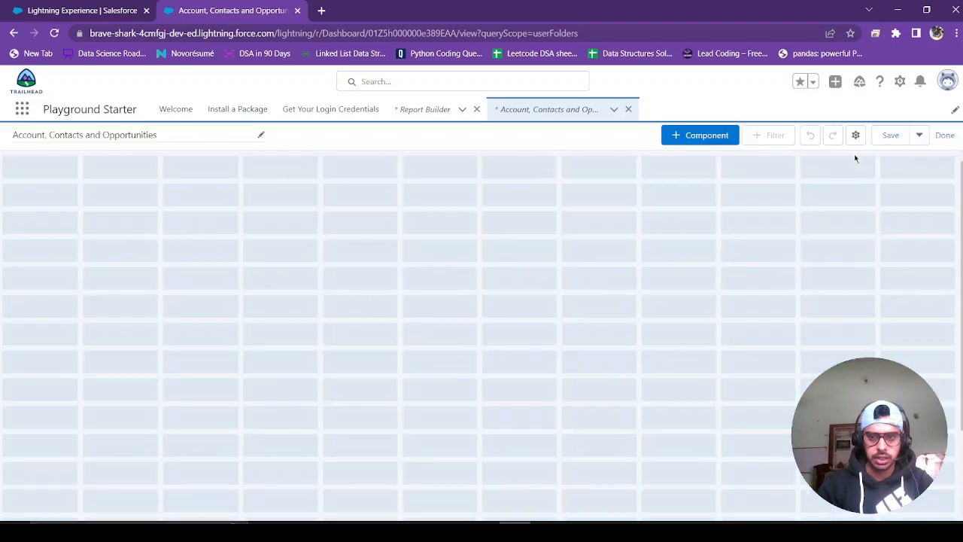
left_click(697, 139)
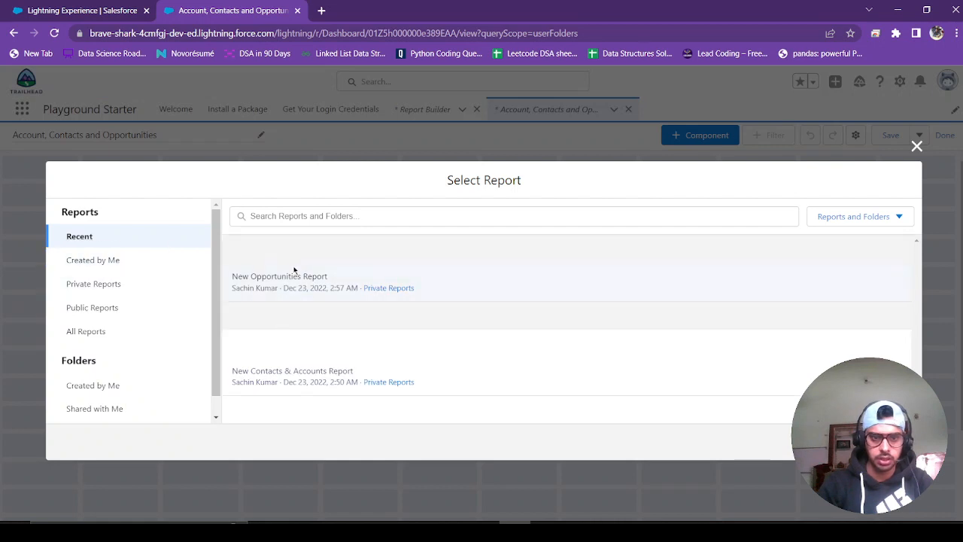
left_click(280, 283)
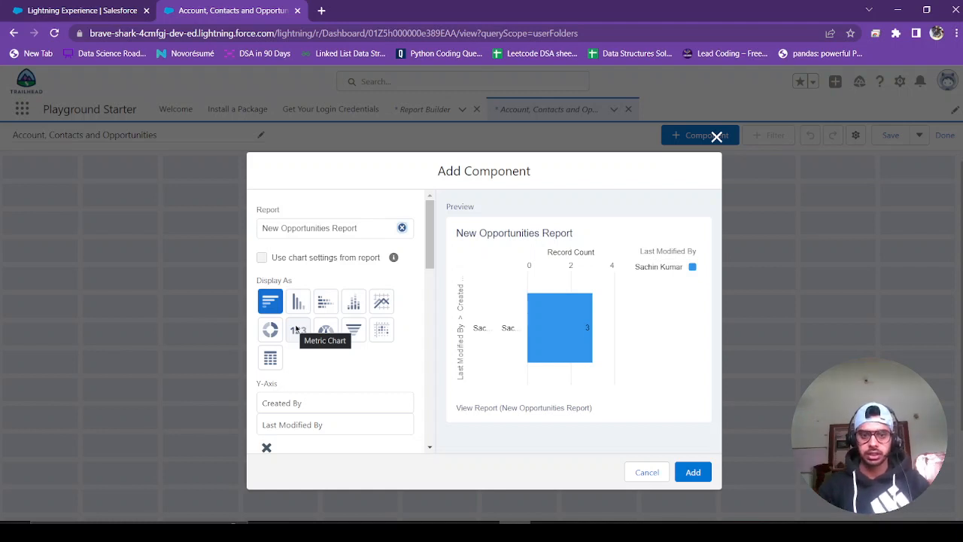
- Examine the new component's display types, axis fields, display units, value range and sorting settings
scroll(330, 334, "down", 2)
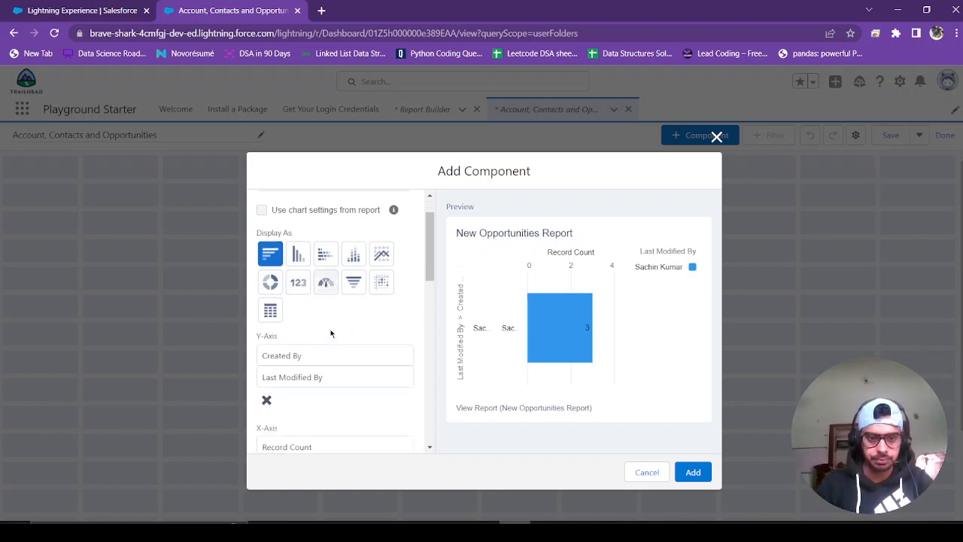
scroll(330, 333, "up", 2)
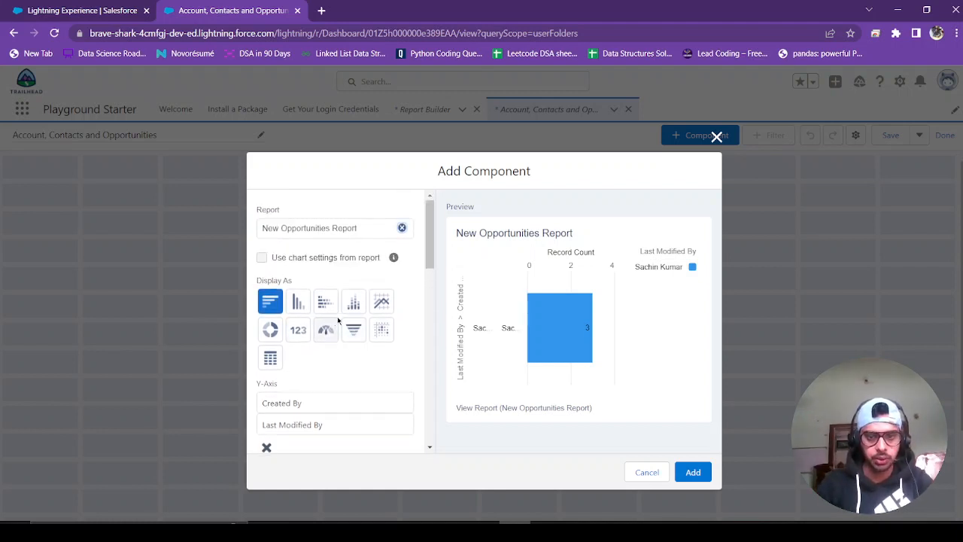
scroll(342, 321, "down", 3)
scroll(342, 322, "up", 3)
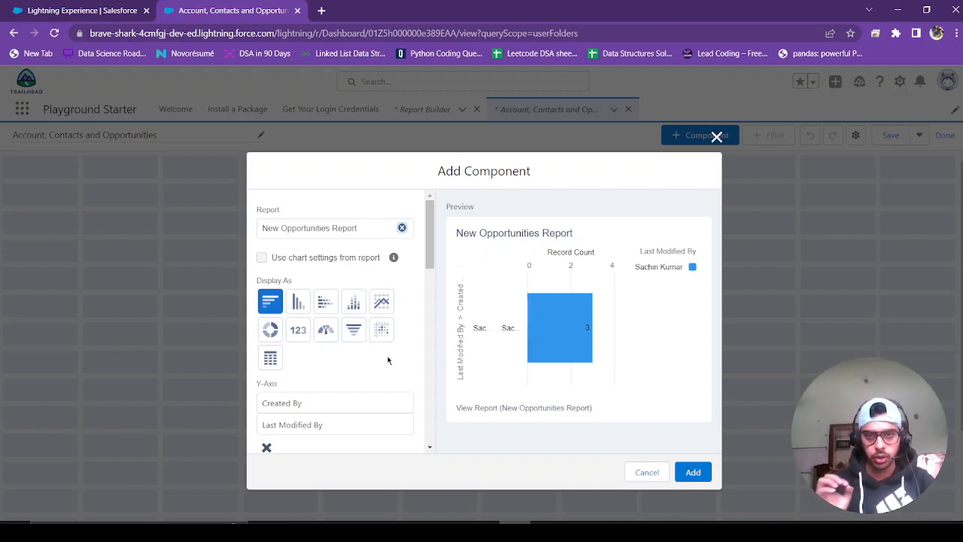
scroll(388, 360, "down", 3)
scroll(388, 359, "up", 2)
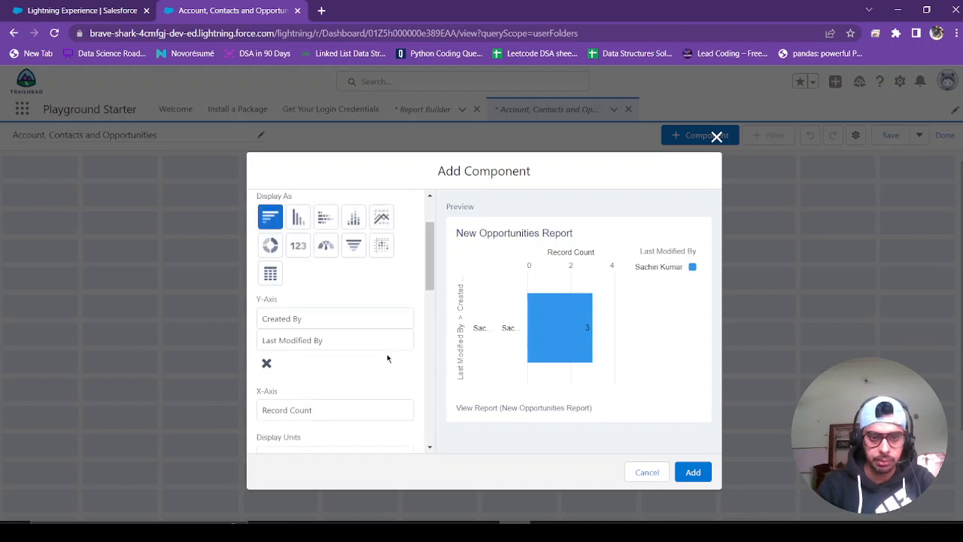
scroll(298, 396, "down", 1)
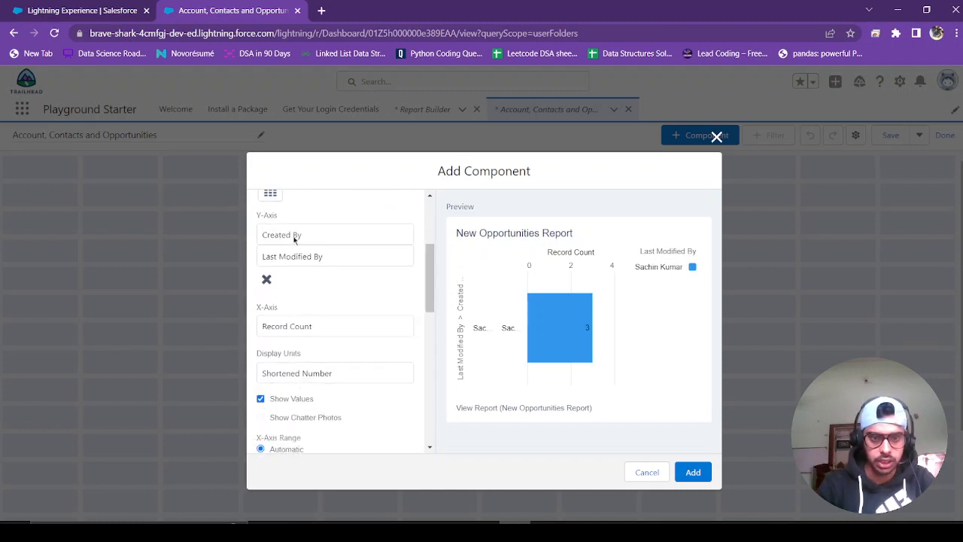
scroll(295, 288, "up", 1)
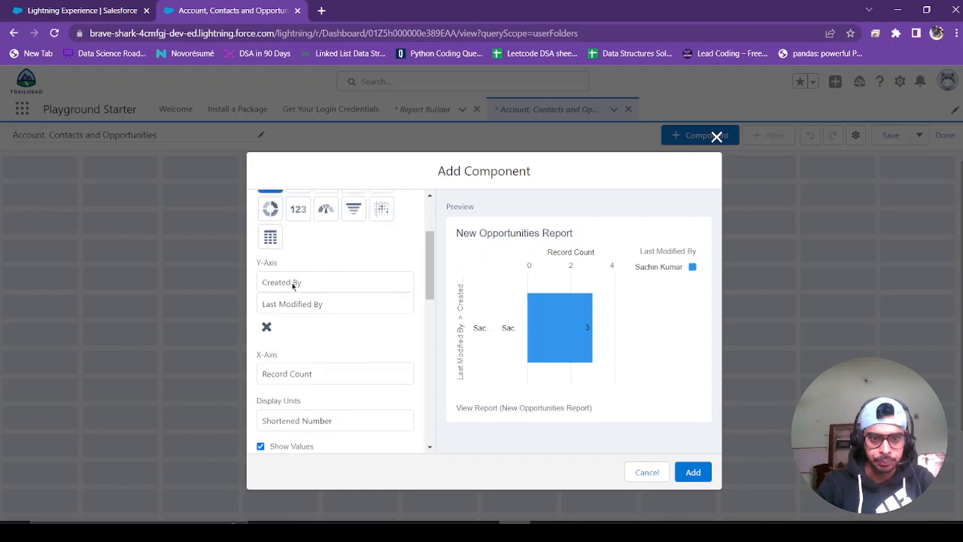
scroll(311, 329, "down", 1)
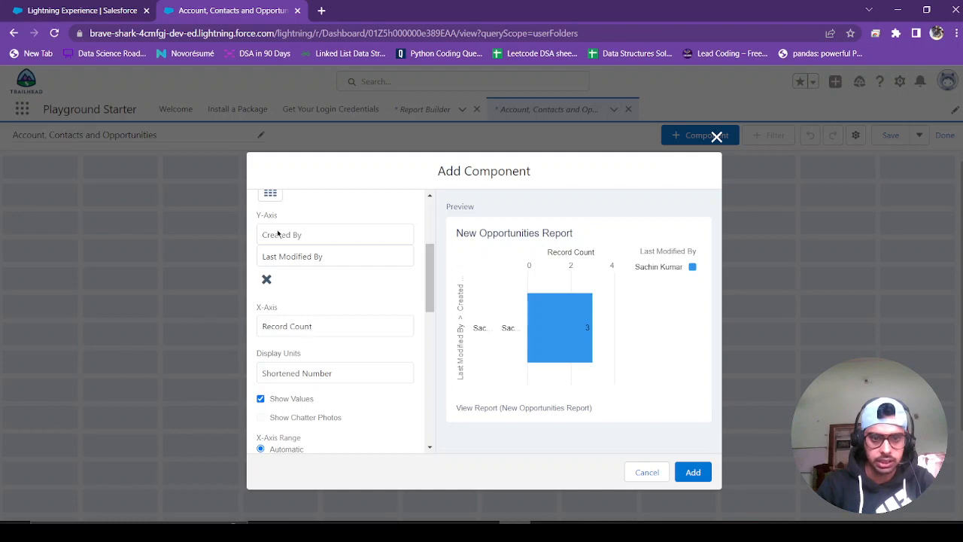
scroll(350, 275, "down", 2)
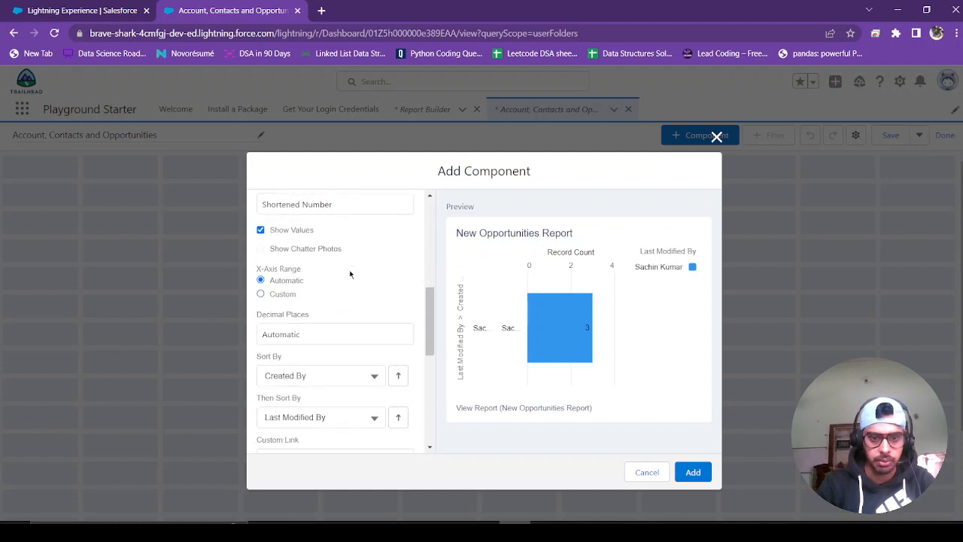
scroll(360, 275, "down", 2)
scroll(362, 274, "up", 8)
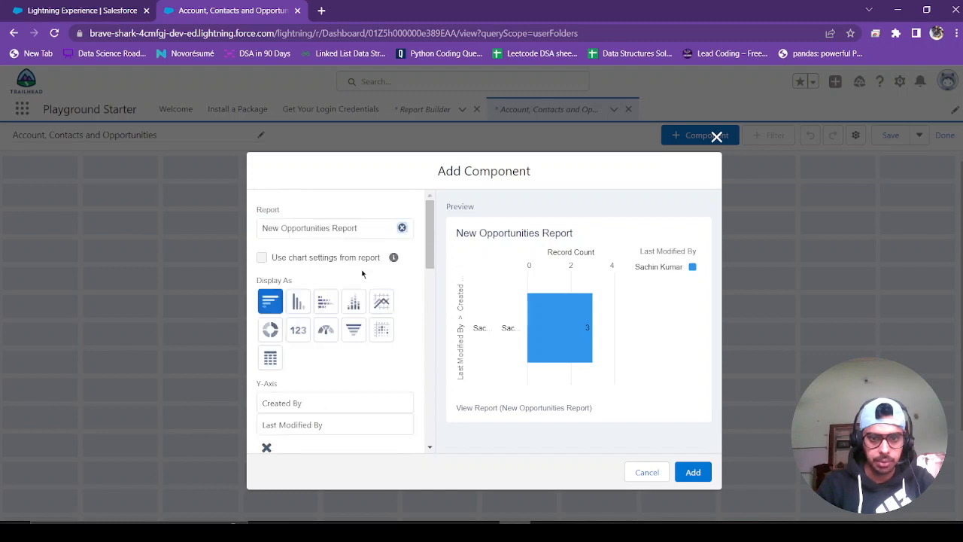
- Preview New Opportunities Report as vertical bar, horizontal bar, stacked bar, line, donut, metric and gauge displays
left_click(297, 305)
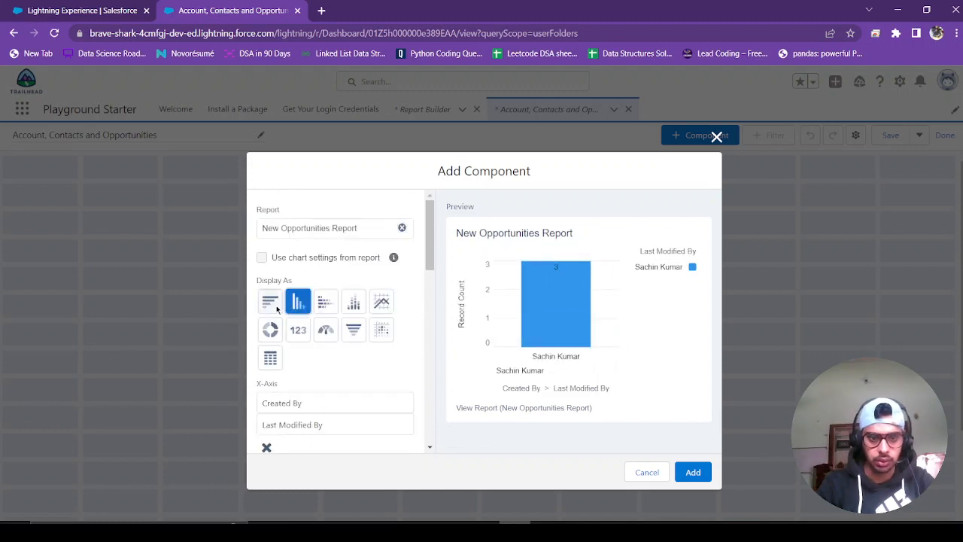
left_click(273, 305)
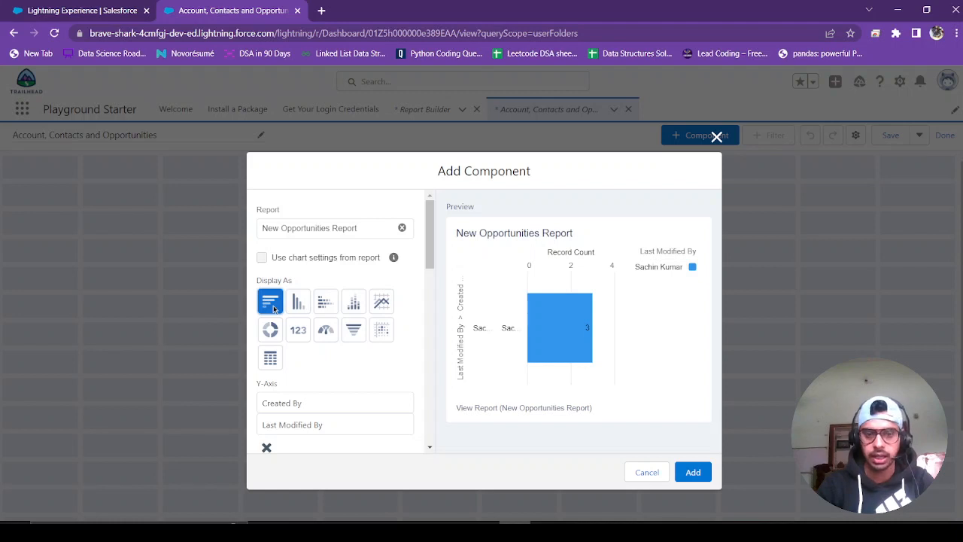
left_click(298, 304)
left_click(331, 305)
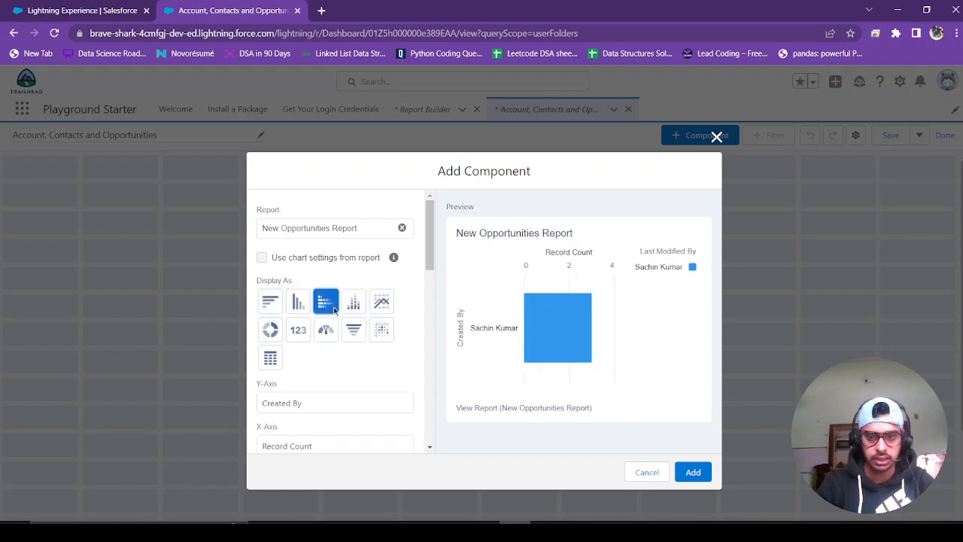
left_click(384, 309)
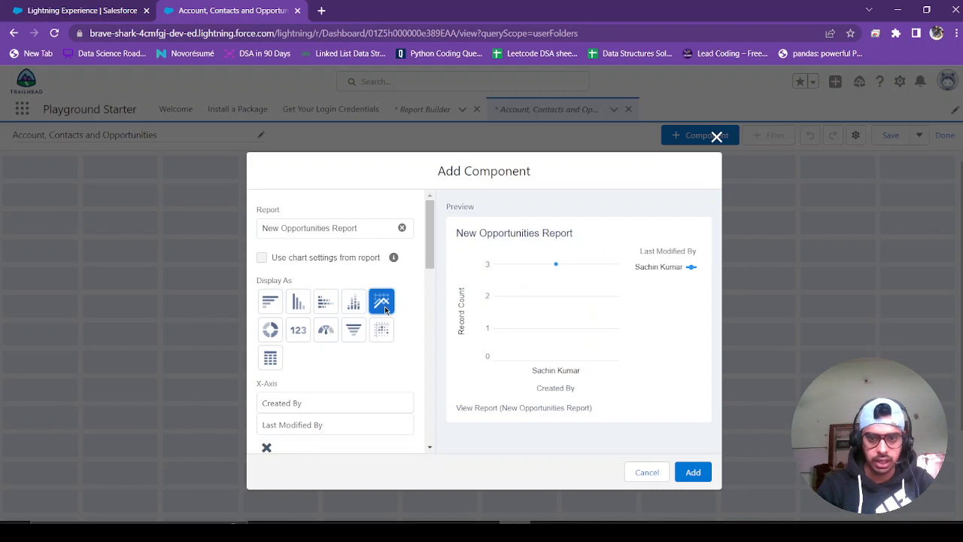
left_click(268, 335)
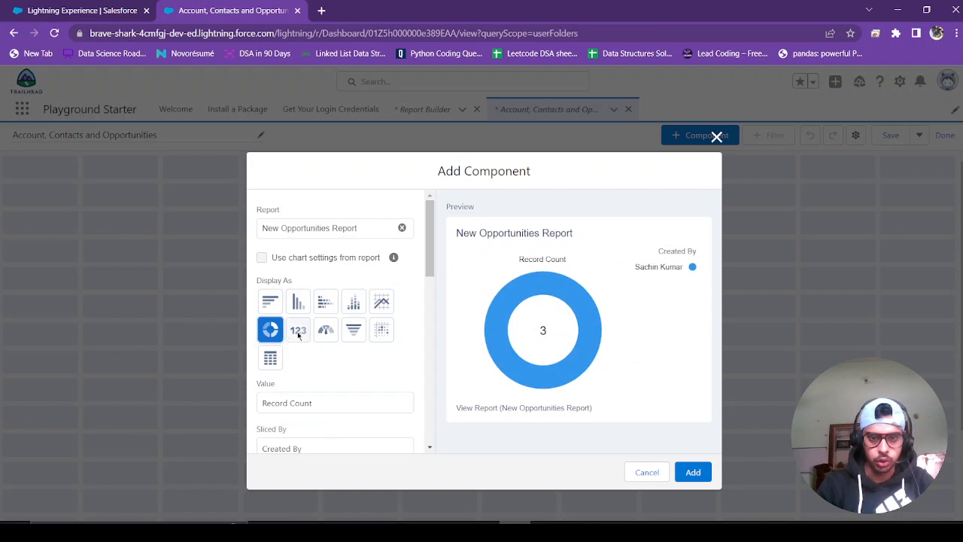
left_click(298, 333)
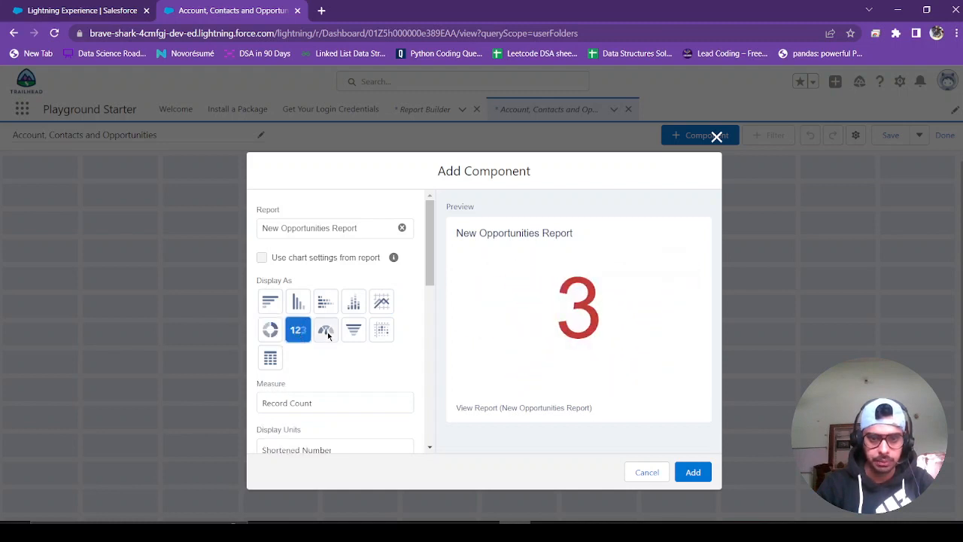
left_click(326, 332)
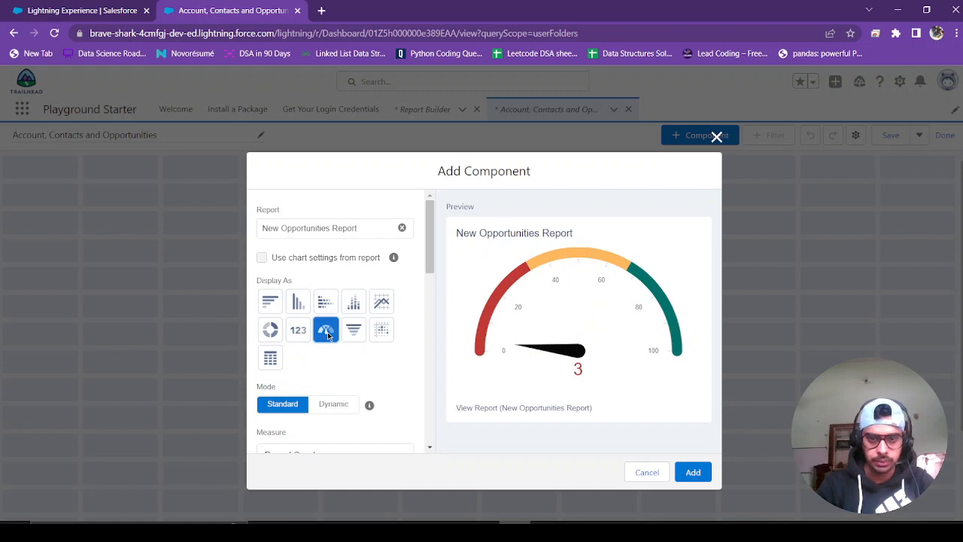
- Display New Opportunities Report as a donut chart and add the component to the dashboard
left_click(270, 329)
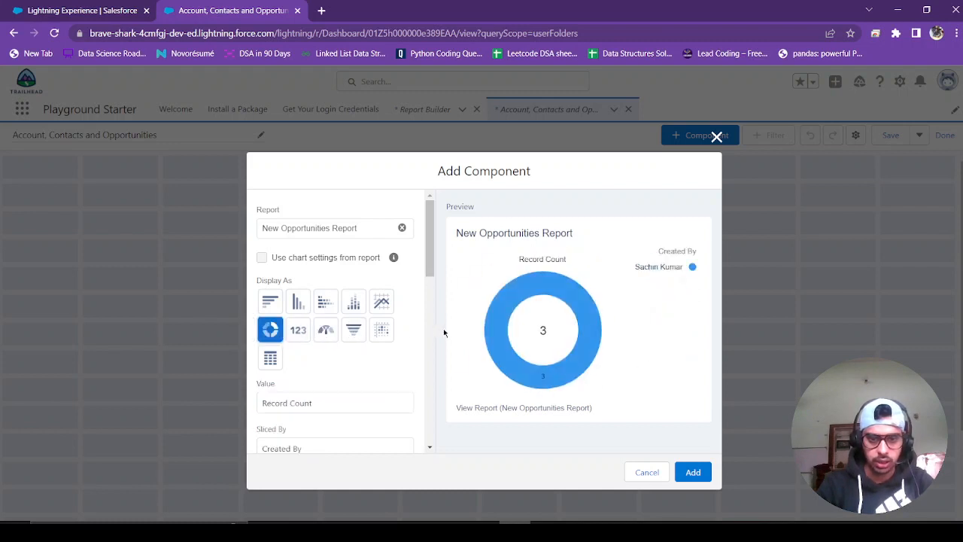
left_click(693, 472)
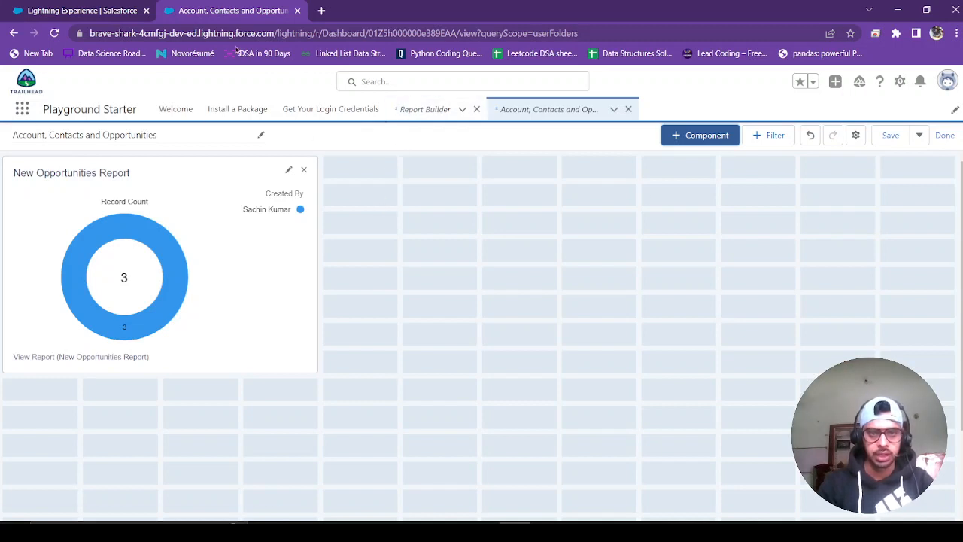
- Duplicate the dashboard's browser tab and open New Contacts & Accounts Report for editing in the copy
right_click(210, 9)
left_click(248, 90)
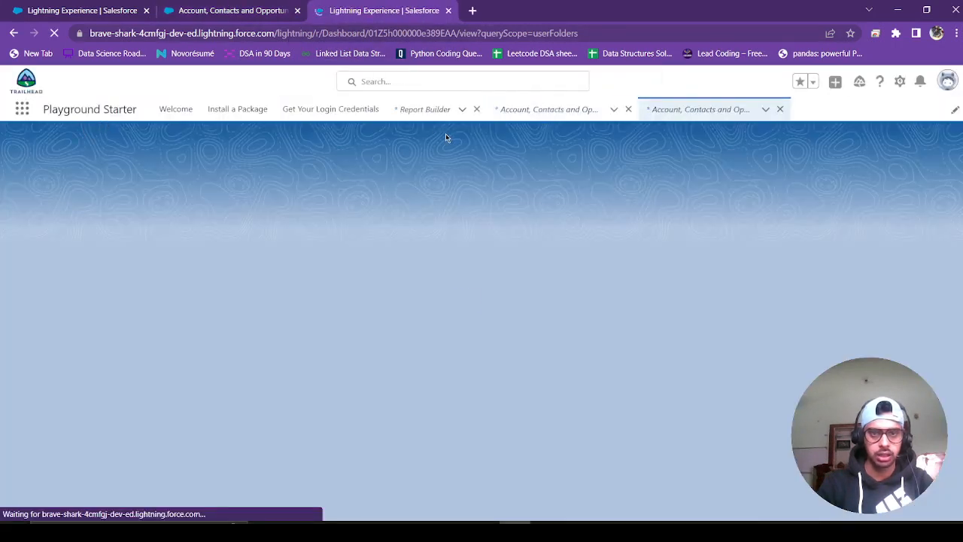
left_click(430, 110)
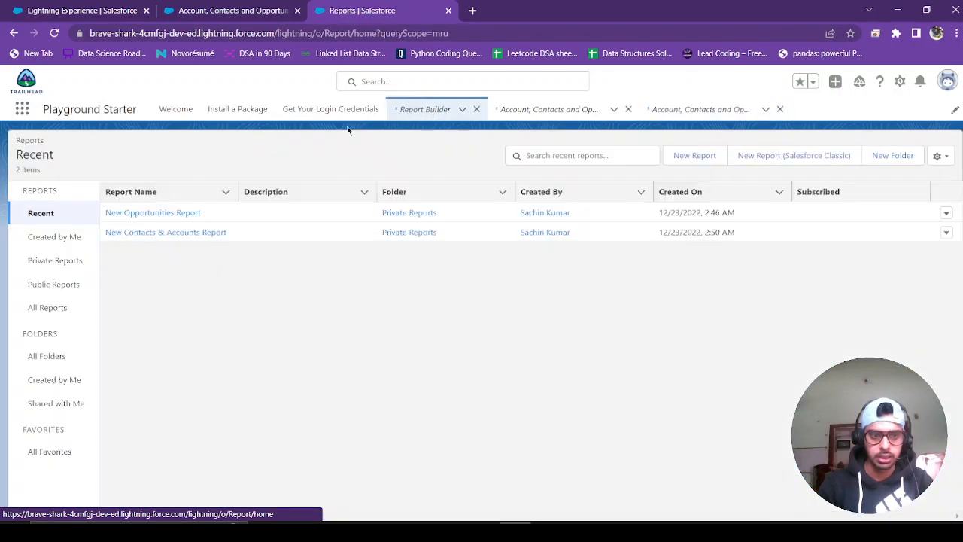
left_click(136, 232)
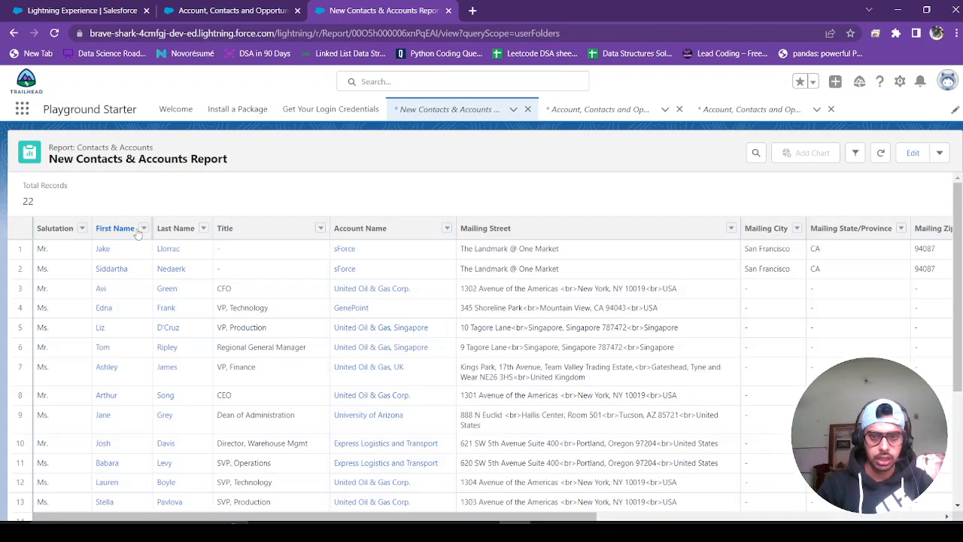
left_click(913, 155)
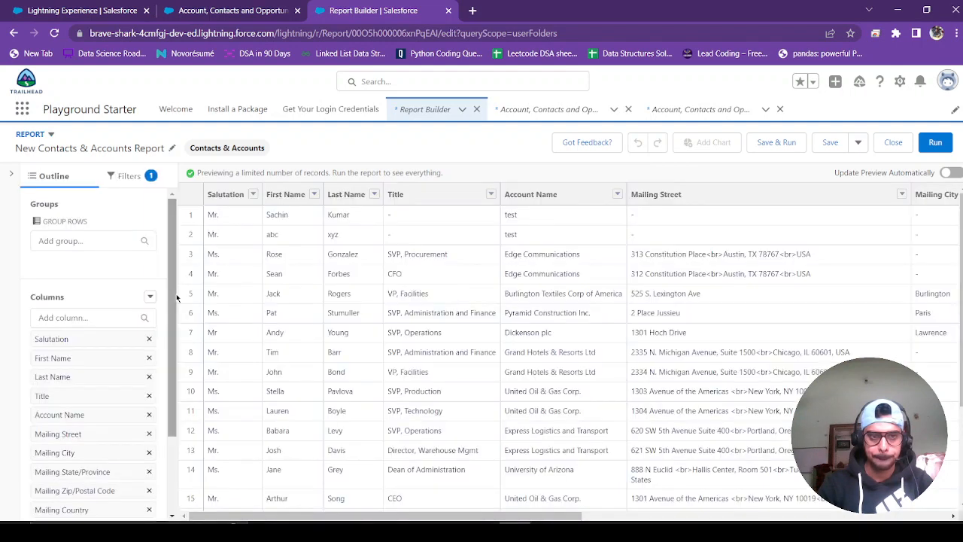
- Group New Contacts & Accounts Report's rows by Created By and columns by Last Modified By, and save the report
left_click(80, 241)
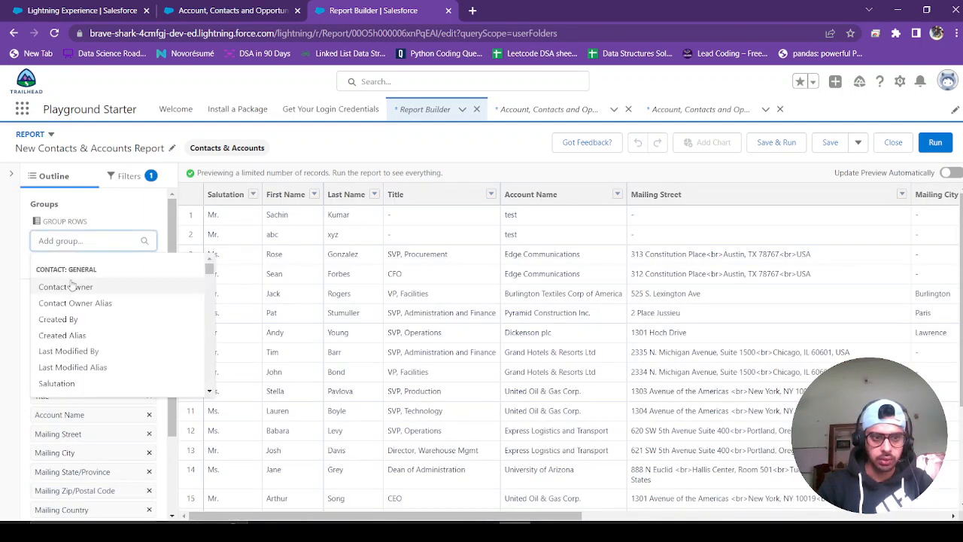
left_click(65, 319)
left_click(67, 310)
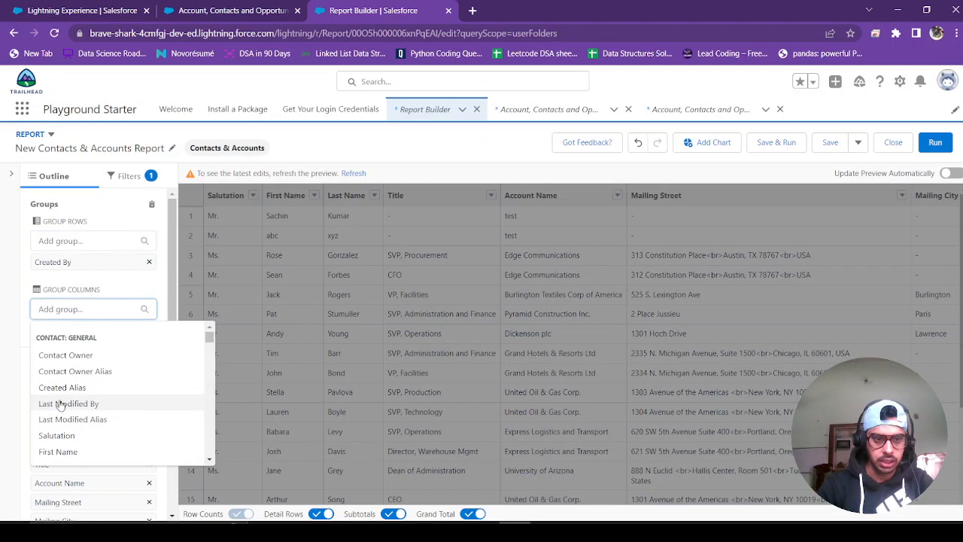
left_click(60, 403)
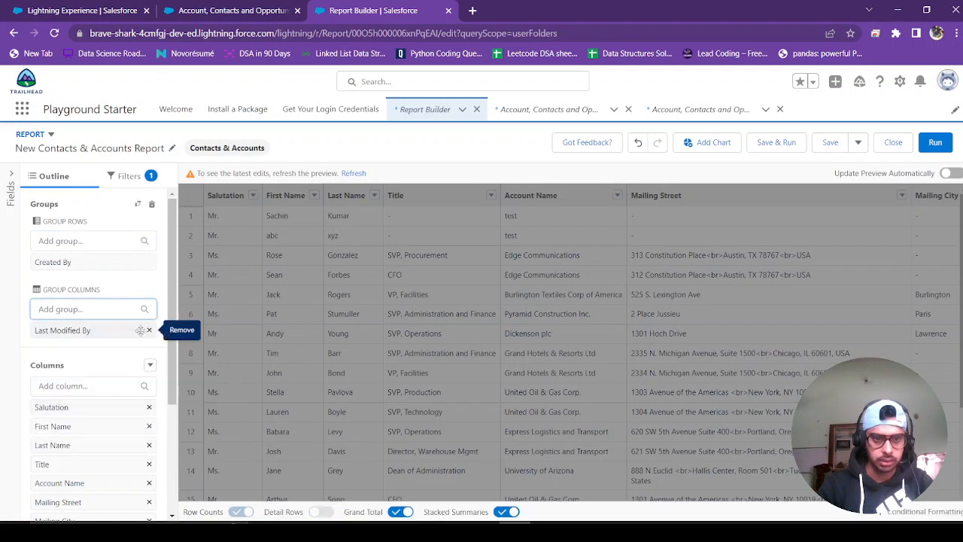
left_click(831, 143)
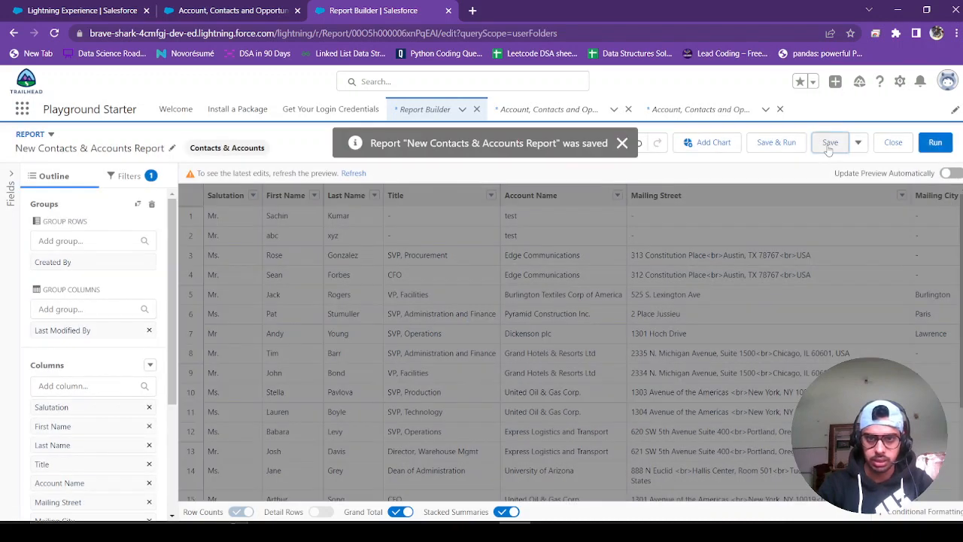
left_click(860, 146)
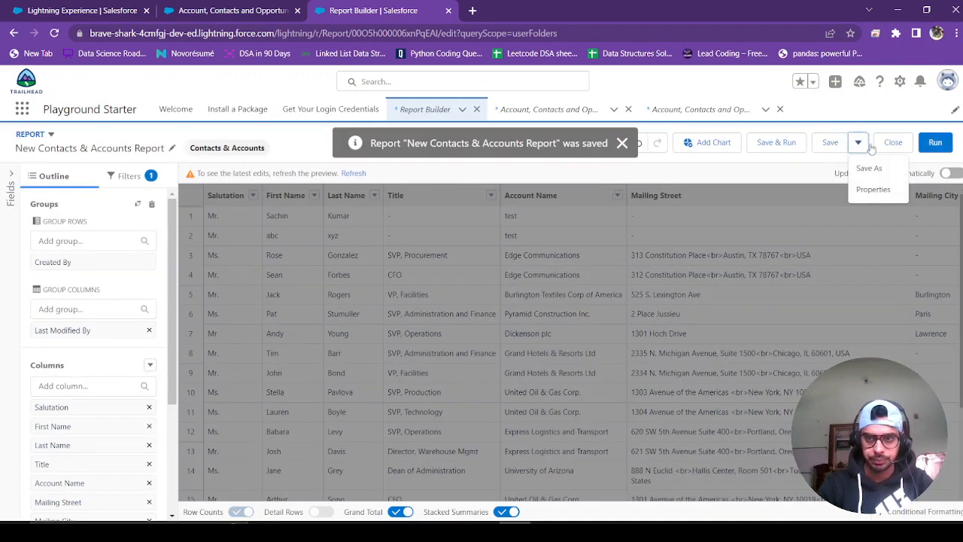
left_click(622, 144)
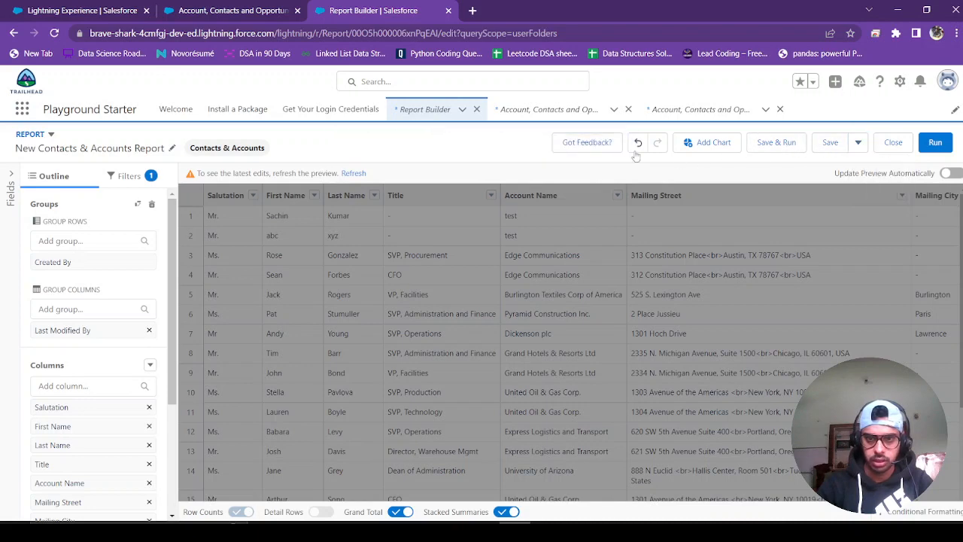
left_click(721, 147)
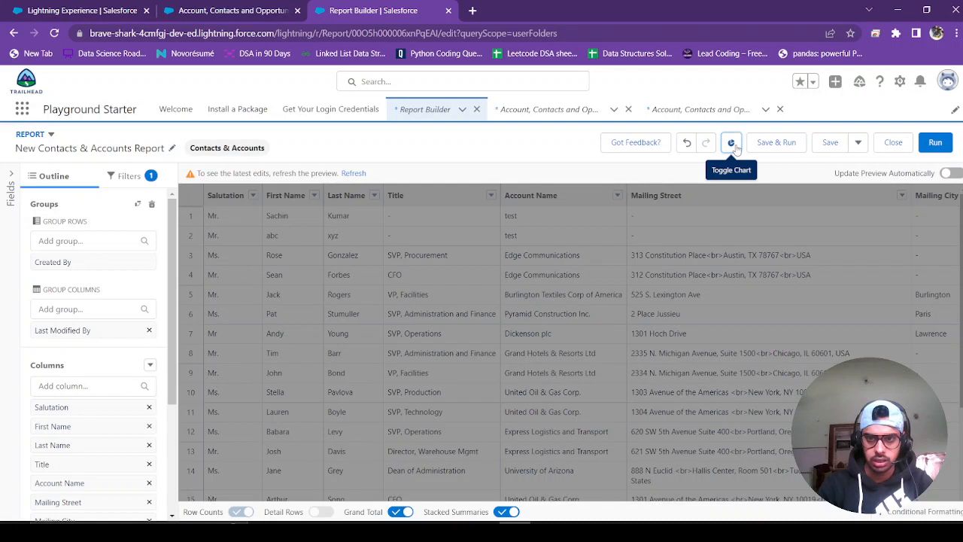
left_click(731, 143)
left_click(730, 142)
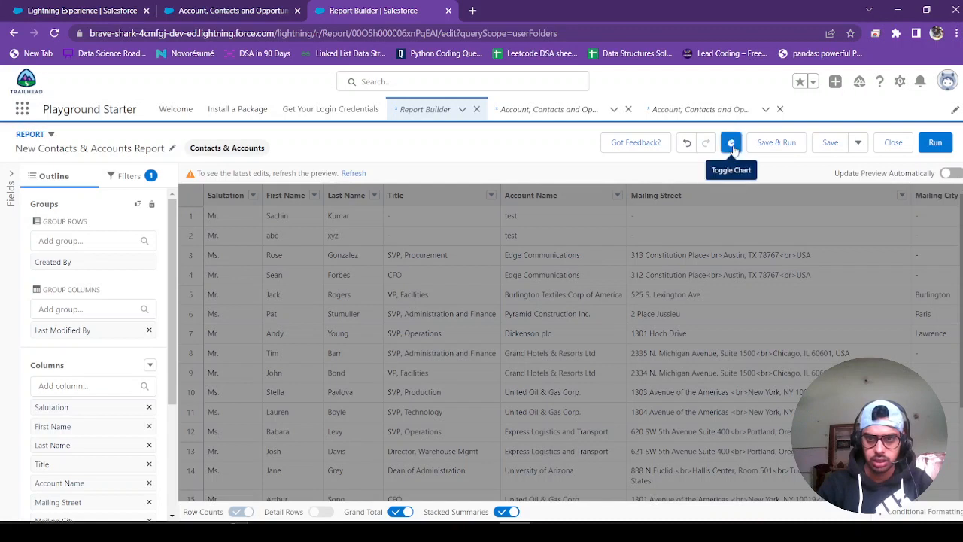
left_click(688, 148)
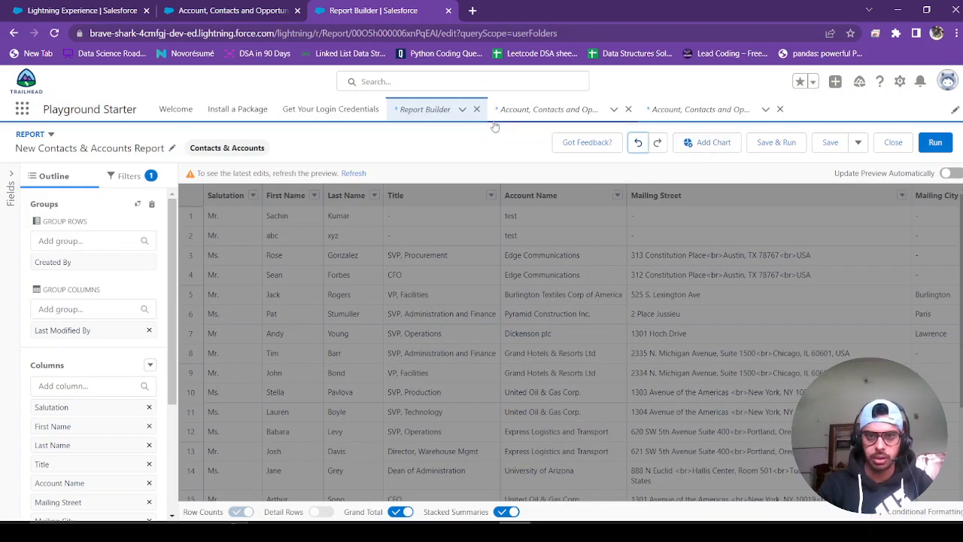
- Return to the dashboard and start a component from New Contacts & Accounts Report, displayed as a gauge
left_click(248, 6)
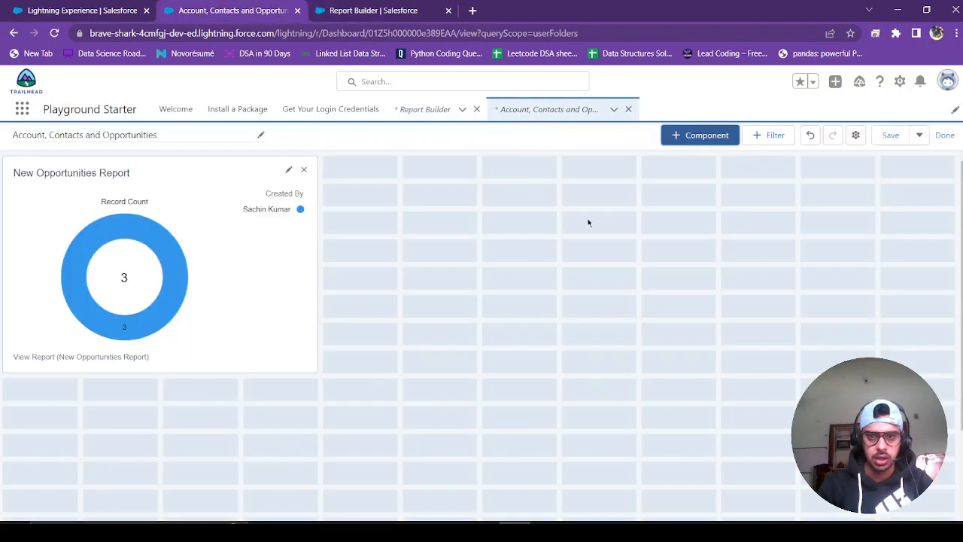
left_click(696, 143)
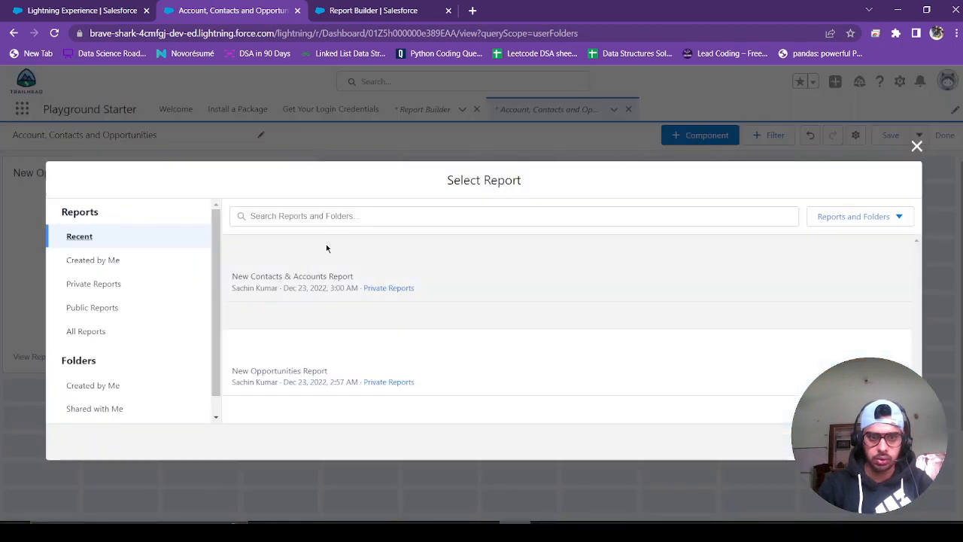
left_click(465, 279)
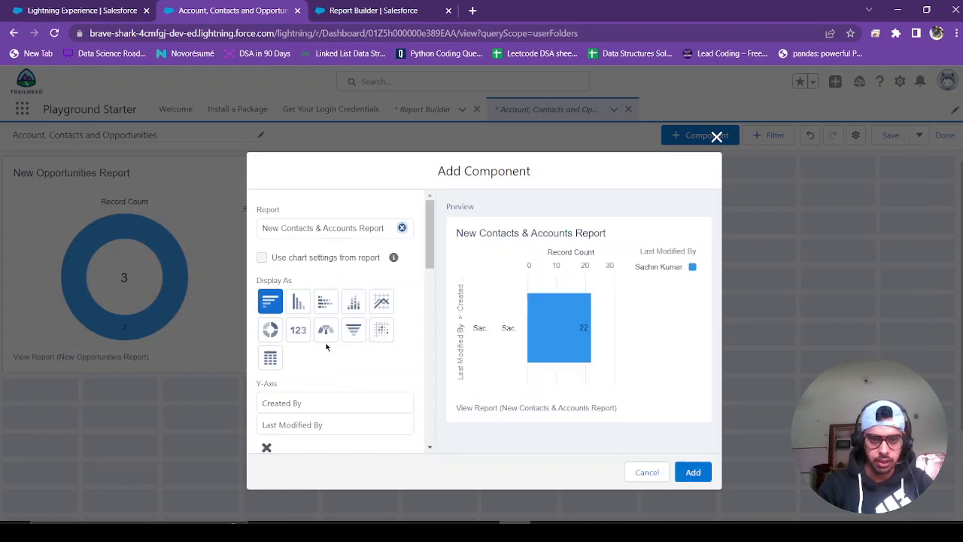
left_click(382, 332)
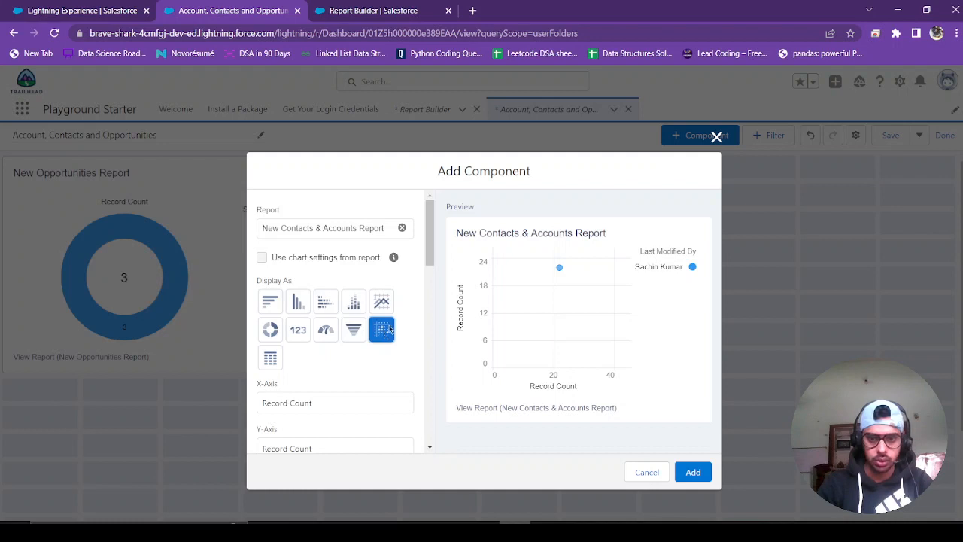
left_click(274, 335)
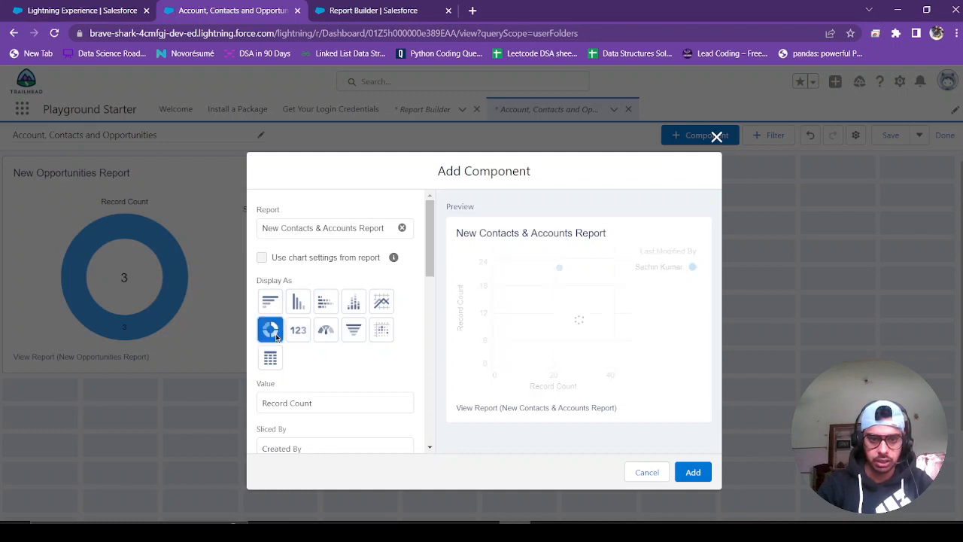
left_click(325, 337)
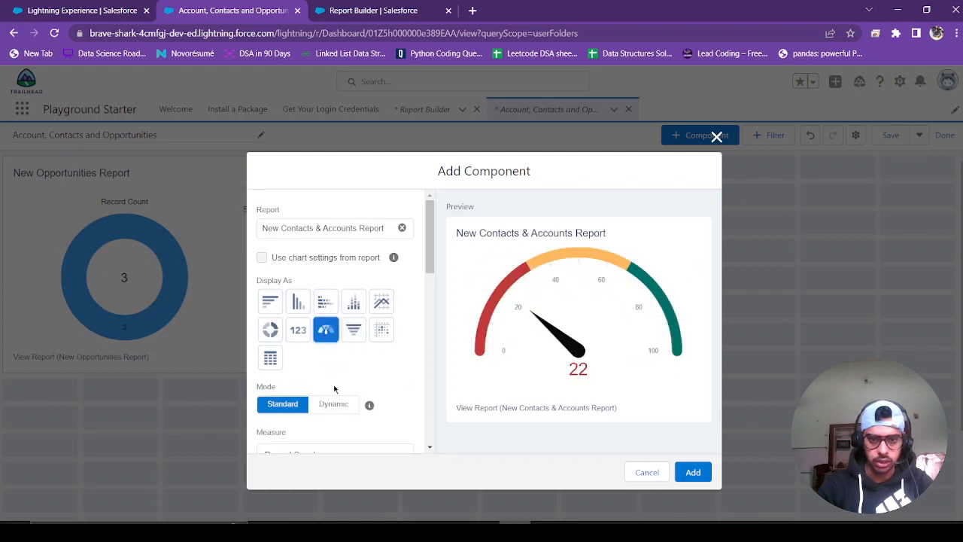
- Apply the Dark component theme to the New Contacts & Accounts Report gauge and add it to the dashboard
scroll(343, 359, "down", 3)
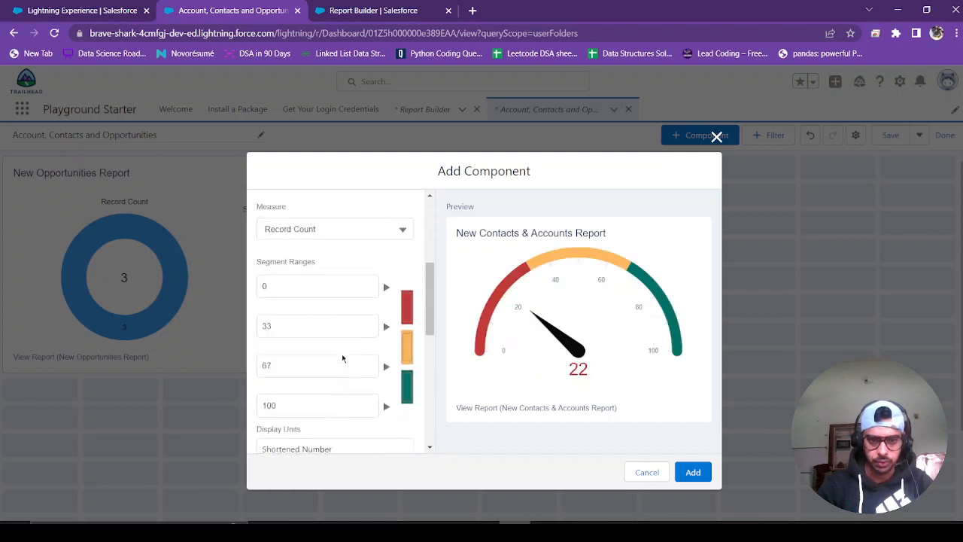
scroll(343, 359, "down", 4)
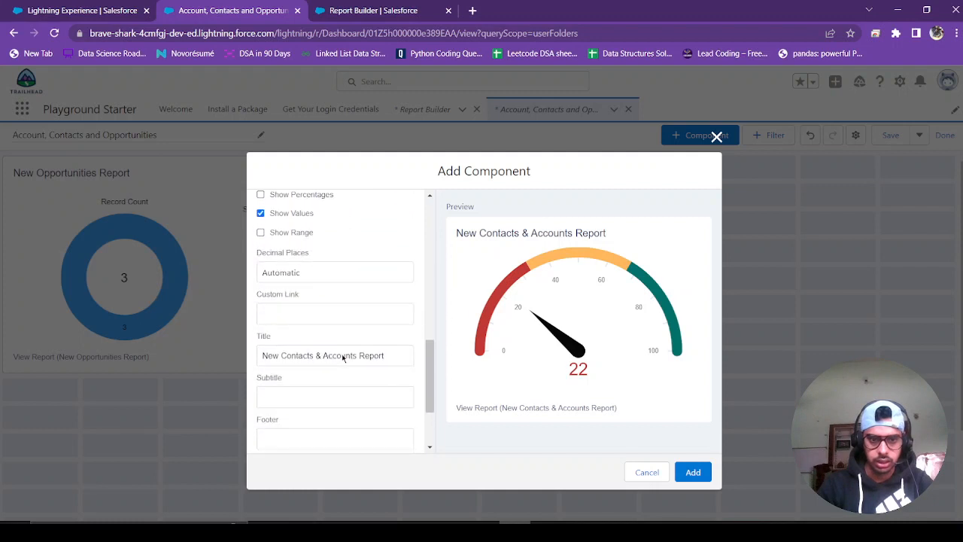
scroll(331, 325, "up", 4)
scroll(330, 323, "down", 8)
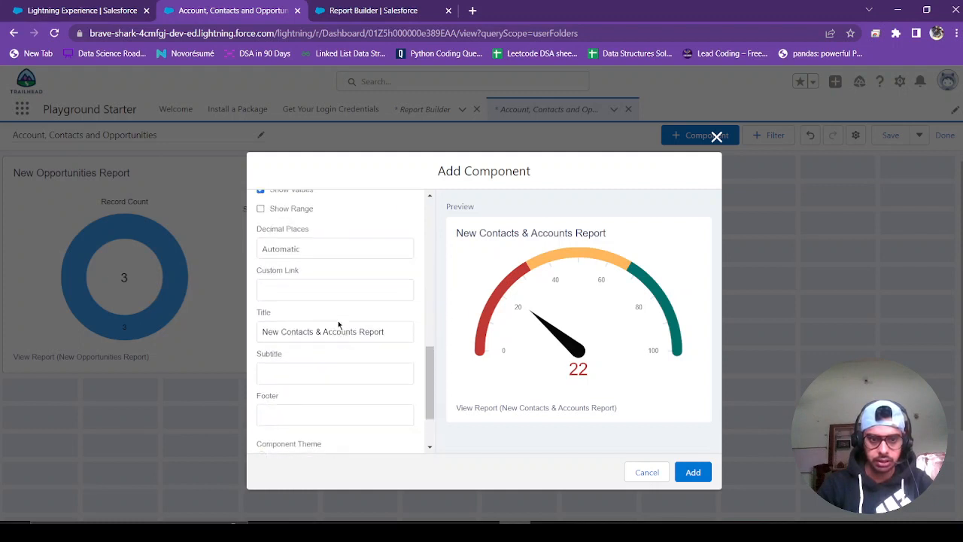
left_click(261, 413)
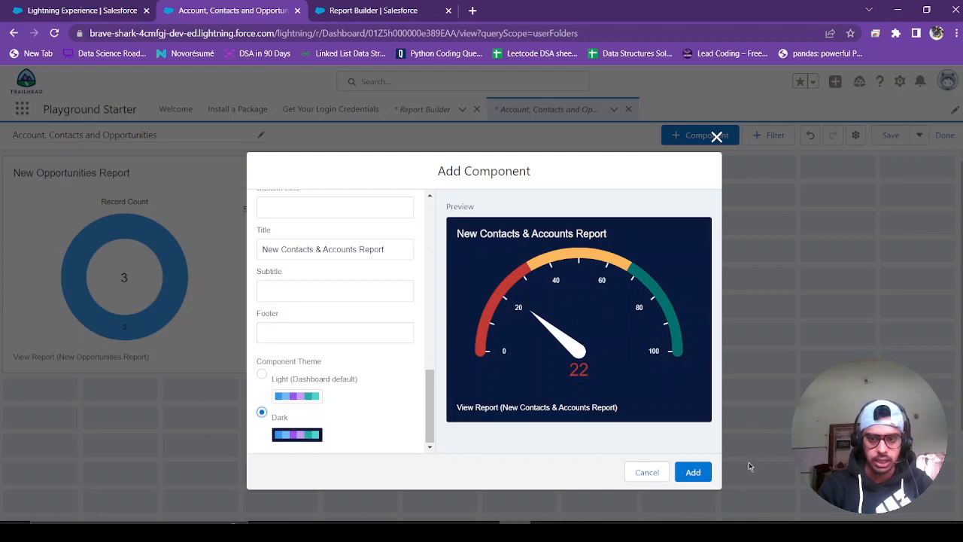
left_click(700, 472)
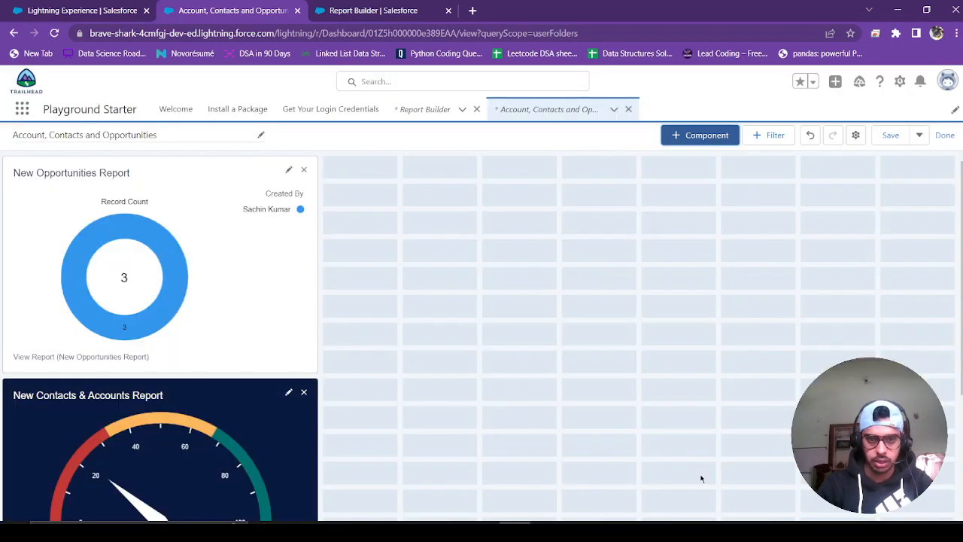
- Move the gauge component directly beside the New Opportunities Report donut chart and make it one grid row taller
scroll(516, 332, "down", 3)
scroll(332, 327, "up", 1)
left_click_drag(219, 370, 554, 167)
scroll(592, 354, "down", 2)
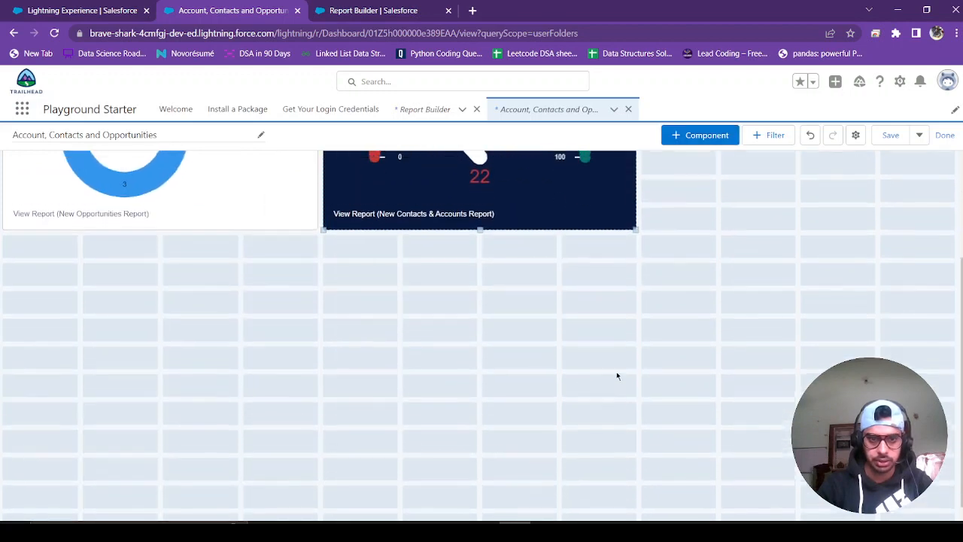
scroll(626, 367, "up", 3)
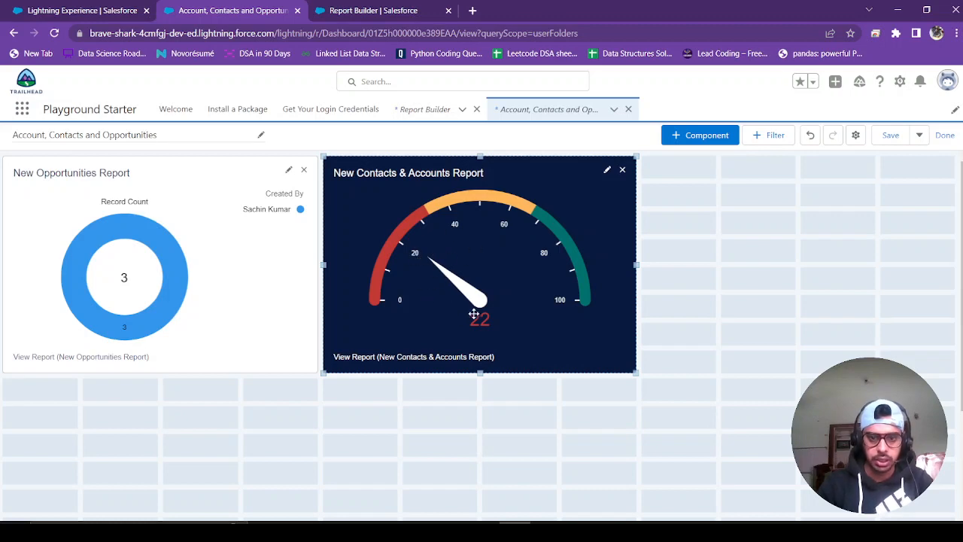
mouse_move(479, 372)
left_mouse_down()
mouse_move(482, 452)
mouse_move(490, 383)
left_mouse_up()
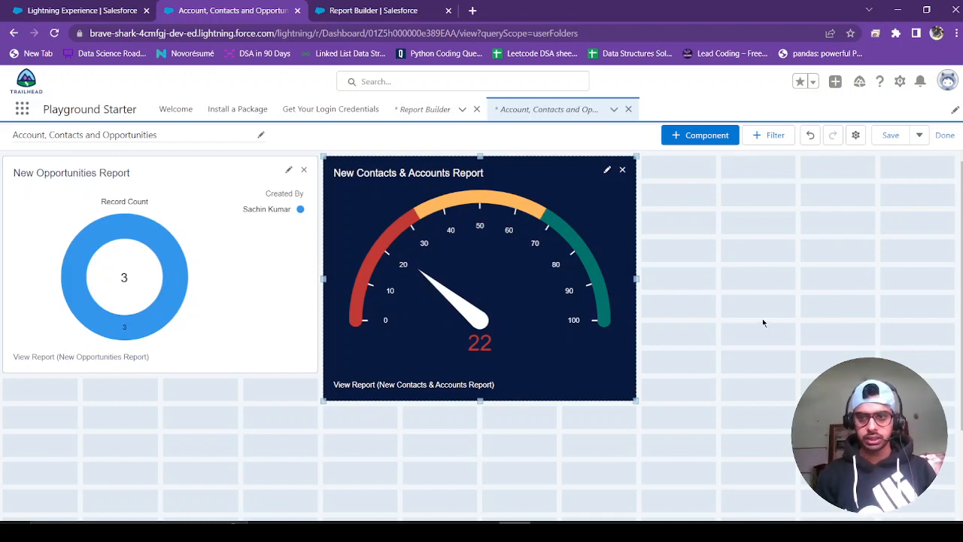
scroll(762, 318, "down", 1)
scroll(762, 318, "up", 1)
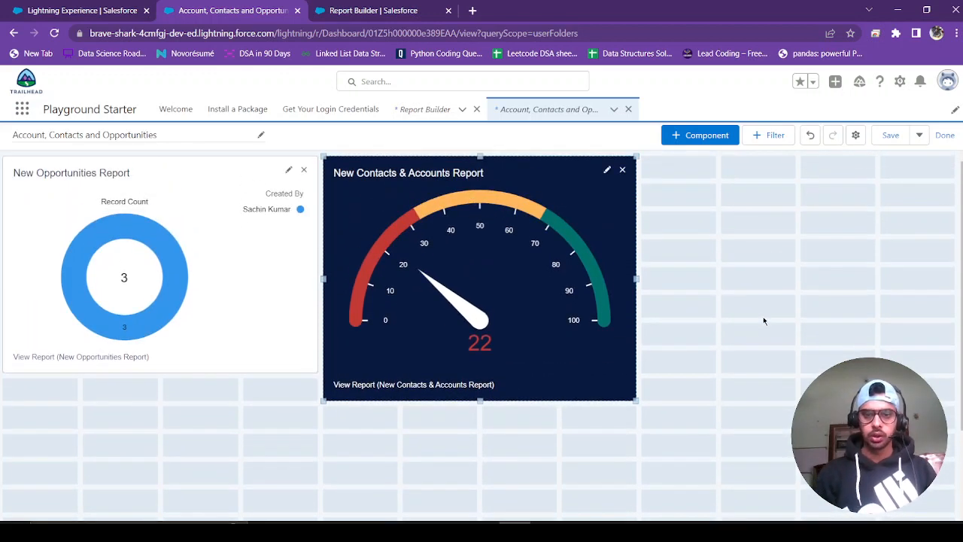